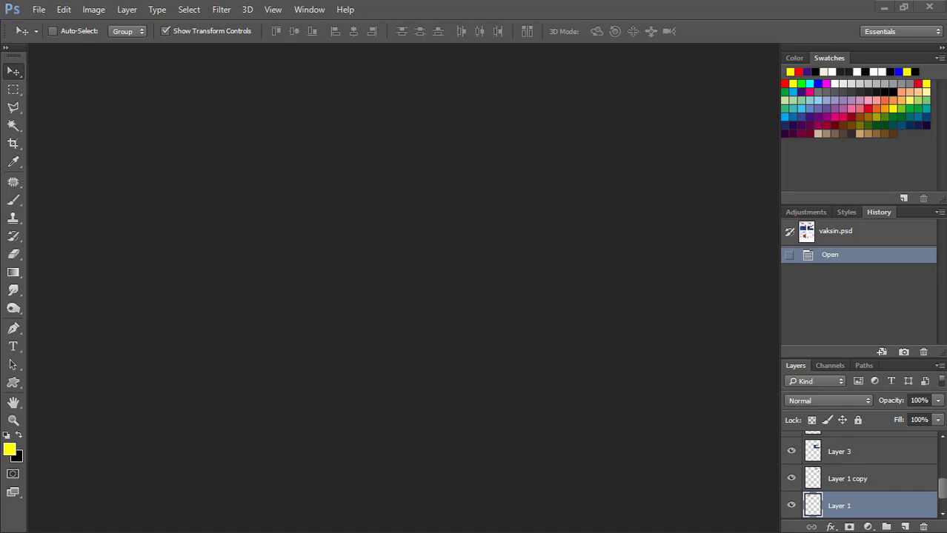
- Create a new 200 × 300 mm, 300 ppi CMYK document with a white background
{"action": "left_click", "coordinate": [39, 9]}
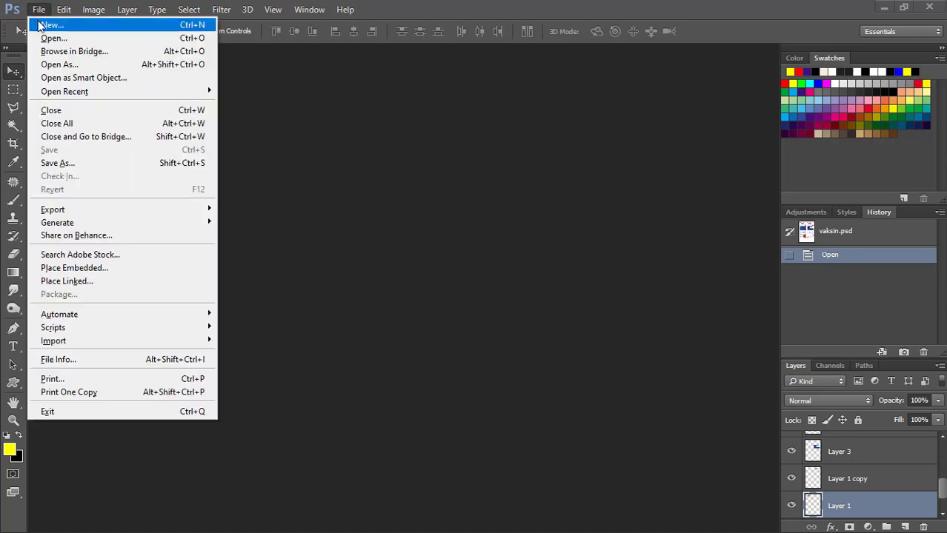
{"action": "left_click", "coordinate": [44, 26]}
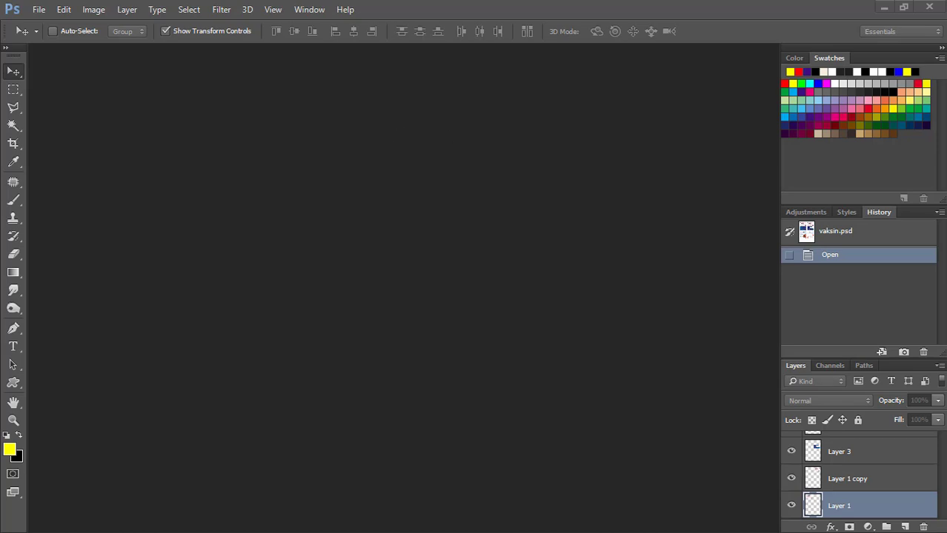
{"action": "left_click_drag", "start_coordinate": [366, 249], "coordinate": [288, 249]}
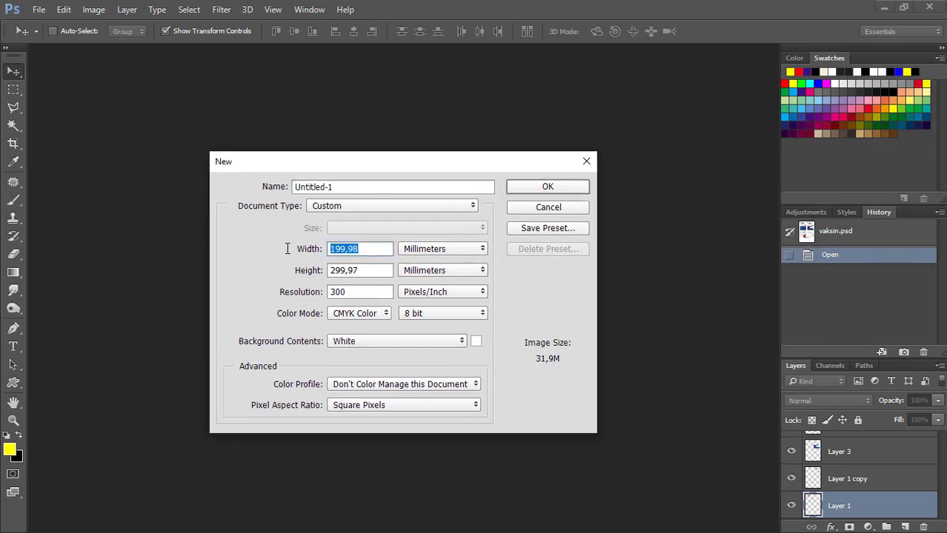
{"action": "type", "text": "200"}
{"action": "left_click_drag", "start_coordinate": [365, 273], "coordinate": [331, 271]}
{"action": "type", "text": "300"}
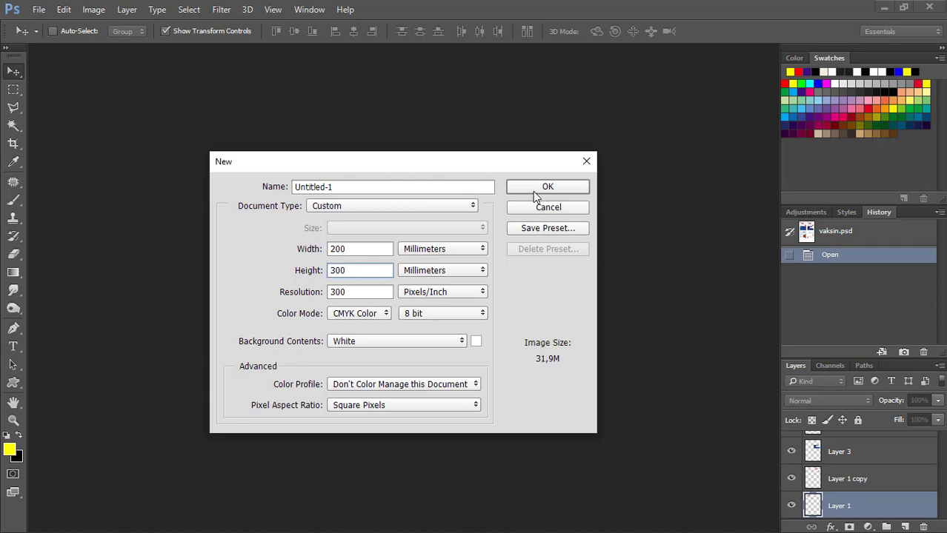
{"action": "left_click", "coordinate": [534, 189]}
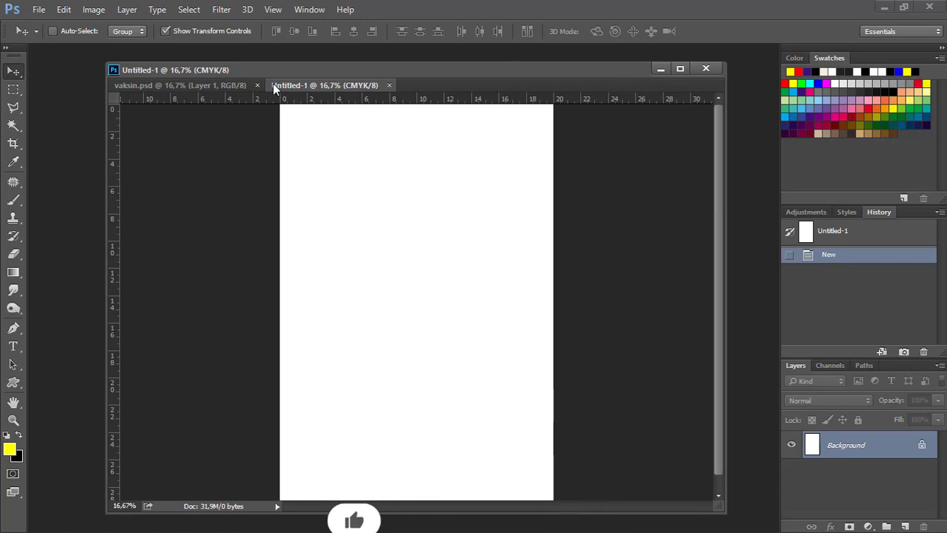
- Float and enlarge the Untitled-1 window, then add a horizontal guide at 14.26 cm and a centre vertical guide
{"action": "left_click_drag", "start_coordinate": [323, 85], "coordinate": [242, 106]}
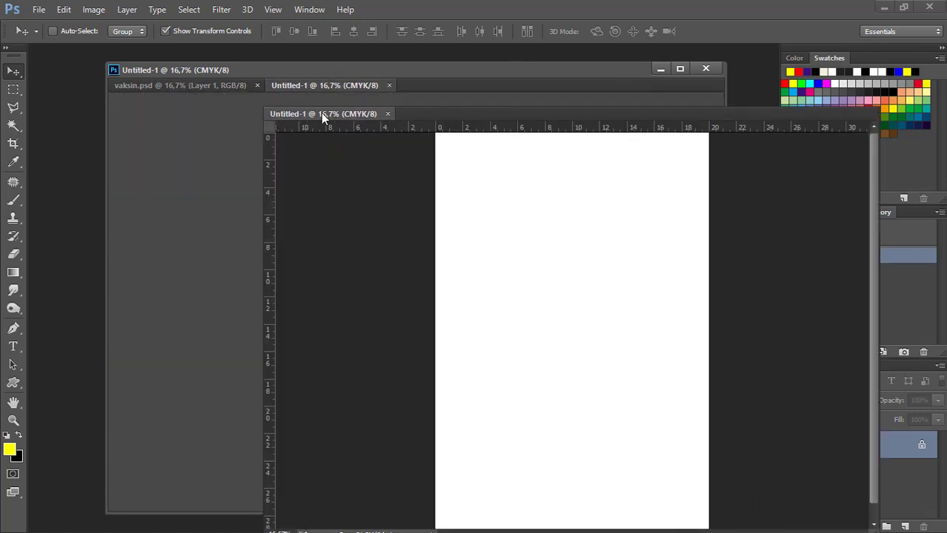
{"action": "left_click", "coordinate": [653, 69]}
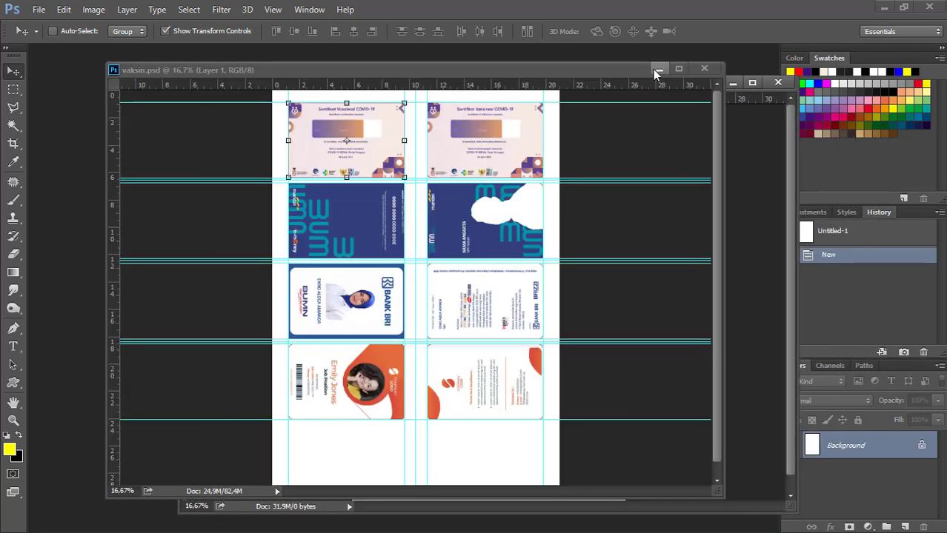
{"action": "left_click_drag", "start_coordinate": [458, 87], "coordinate": [391, 72]}
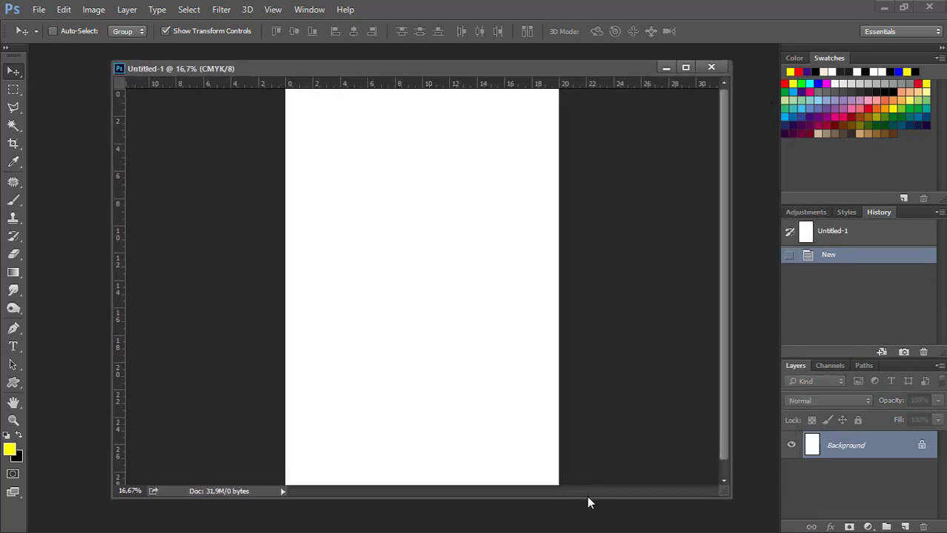
{"action": "left_click_drag", "start_coordinate": [587, 499], "coordinate": [588, 525]}
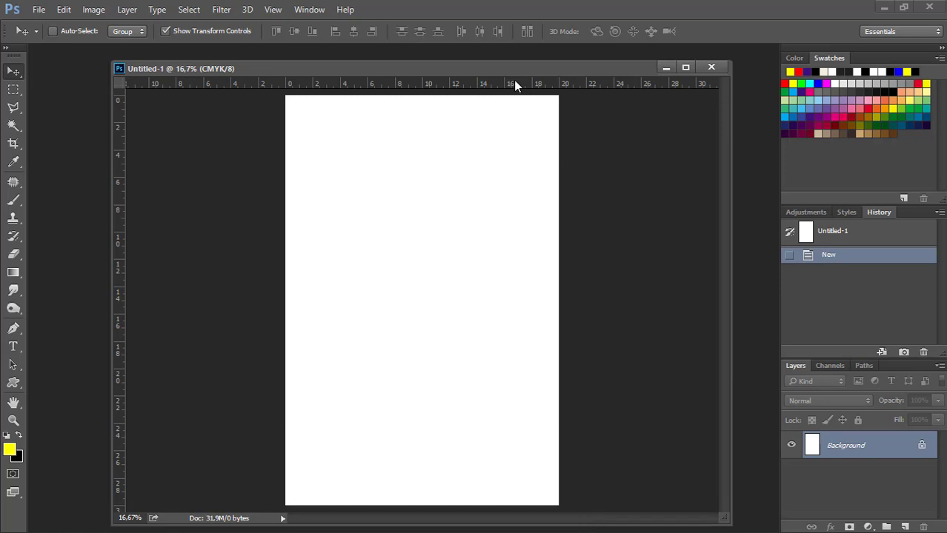
{"action": "mouse_move", "coordinate": [514, 72]}
{"action": "left_mouse_down"}
{"action": "mouse_move", "coordinate": [510, 64]}
{"action": "mouse_move", "coordinate": [458, 295]}
{"action": "left_mouse_up"}
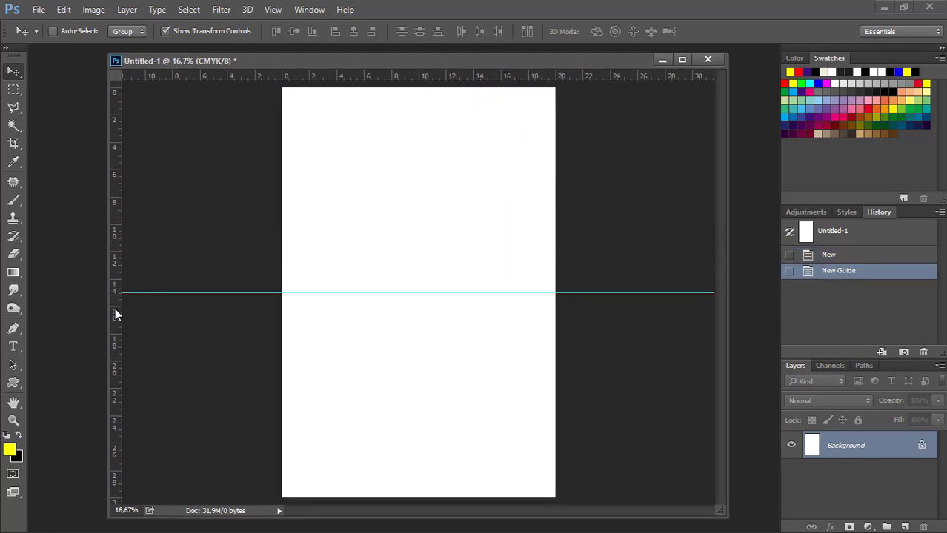
{"action": "mouse_move", "coordinate": [115, 315]}
{"action": "left_mouse_down"}
{"action": "mouse_move", "coordinate": [428, 362]}
{"action": "mouse_move", "coordinate": [418, 364]}
{"action": "left_mouse_up"}
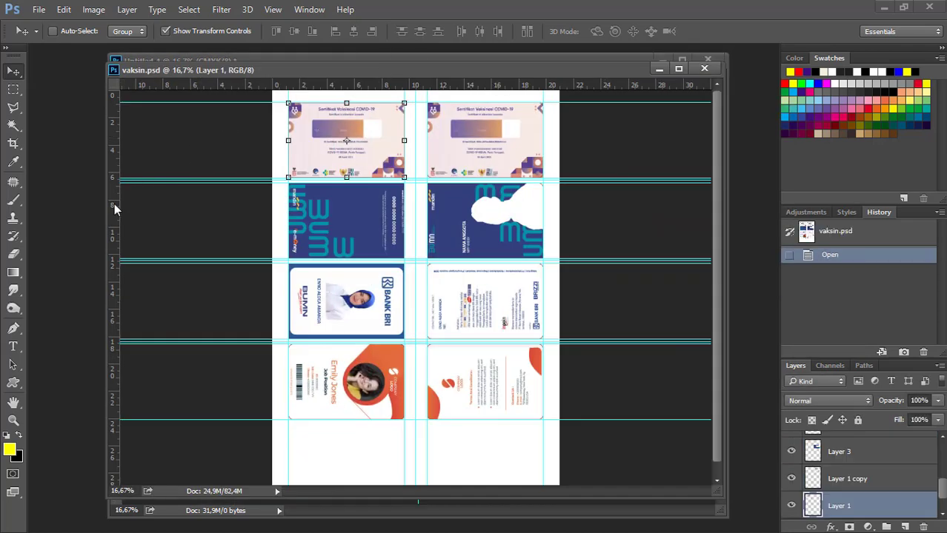
- Copy the BANK BRI card front (Layer 4) from vaksin.psd into Untitled-1 against the vertical guide
{"action": "mouse_move", "coordinate": [266, 69]}
{"action": "left_mouse_down"}
{"action": "mouse_move", "coordinate": [463, 70]}
{"action": "mouse_move", "coordinate": [501, 106]}
{"action": "left_mouse_up"}
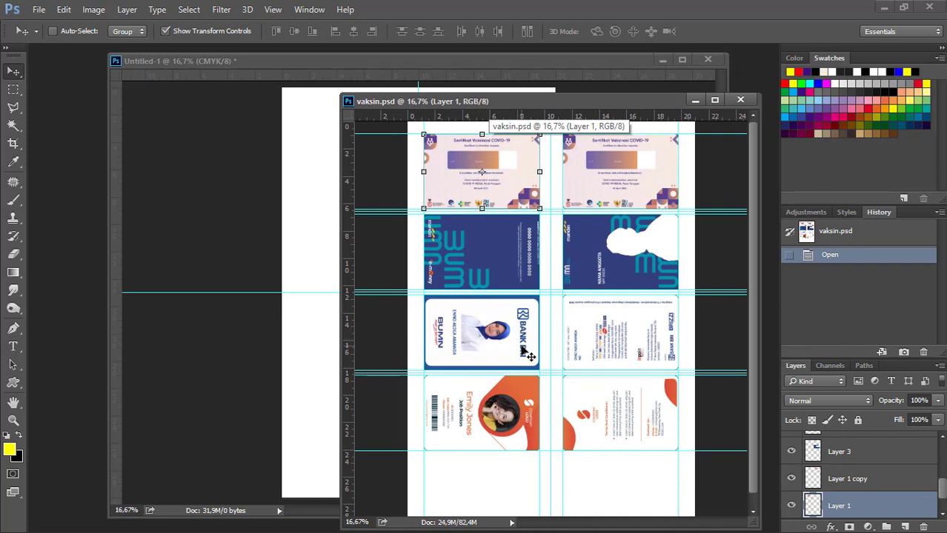
{"action": "left_click_drag", "start_coordinate": [944, 491], "coordinate": [942, 467]}
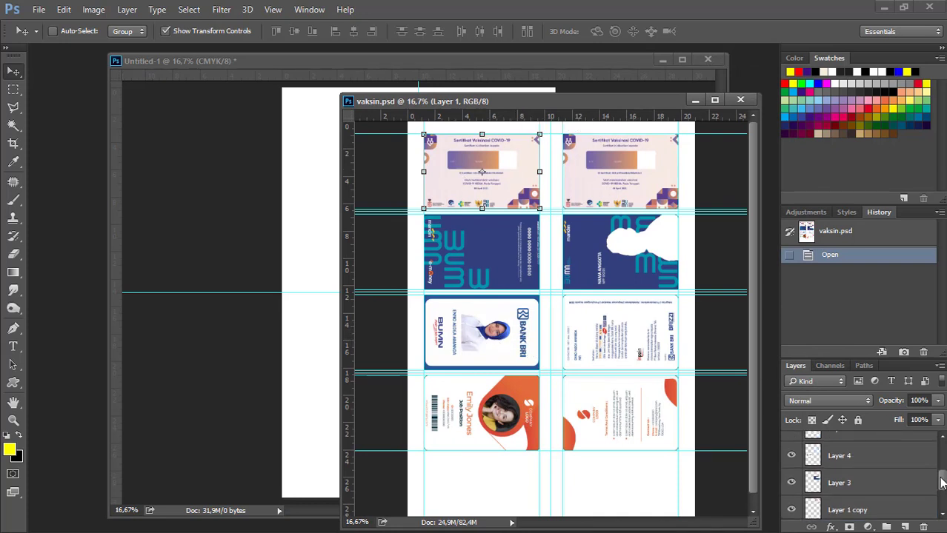
{"action": "left_click", "coordinate": [808, 458]}
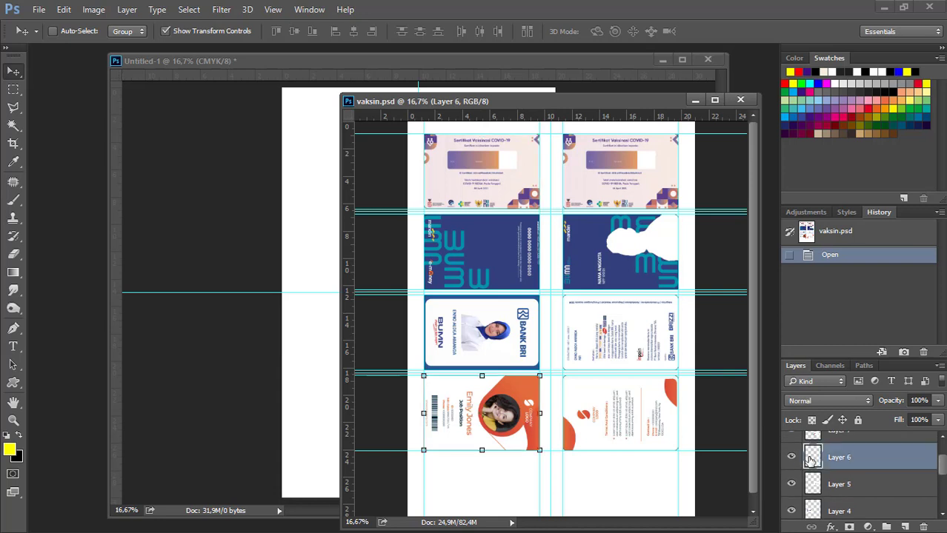
{"action": "left_click_drag", "start_coordinate": [943, 467], "coordinate": [943, 457]}
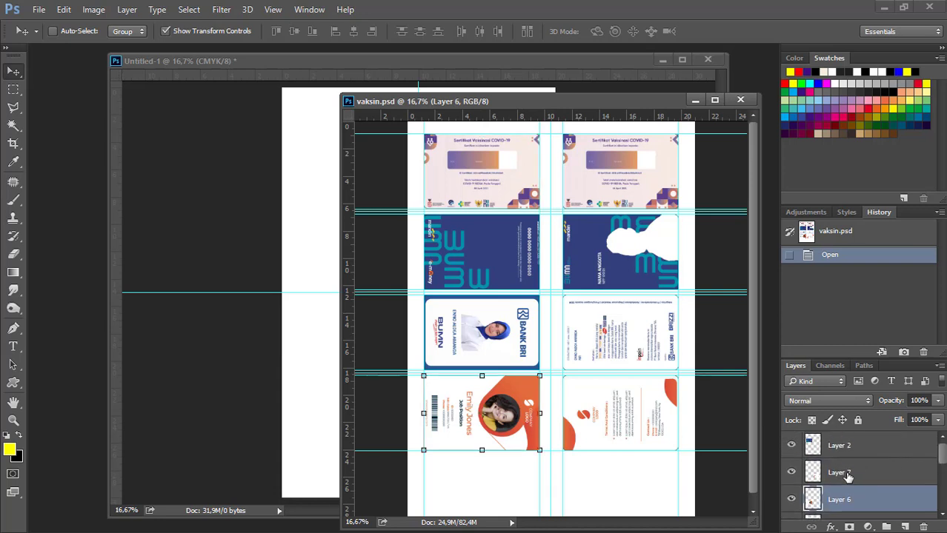
{"action": "left_click", "coordinate": [848, 475]}
{"action": "mouse_move", "coordinate": [942, 464]}
{"action": "left_mouse_down"}
{"action": "mouse_move", "coordinate": [942, 505]}
{"action": "mouse_move", "coordinate": [942, 486]}
{"action": "left_mouse_up"}
{"action": "left_click", "coordinate": [877, 455]}
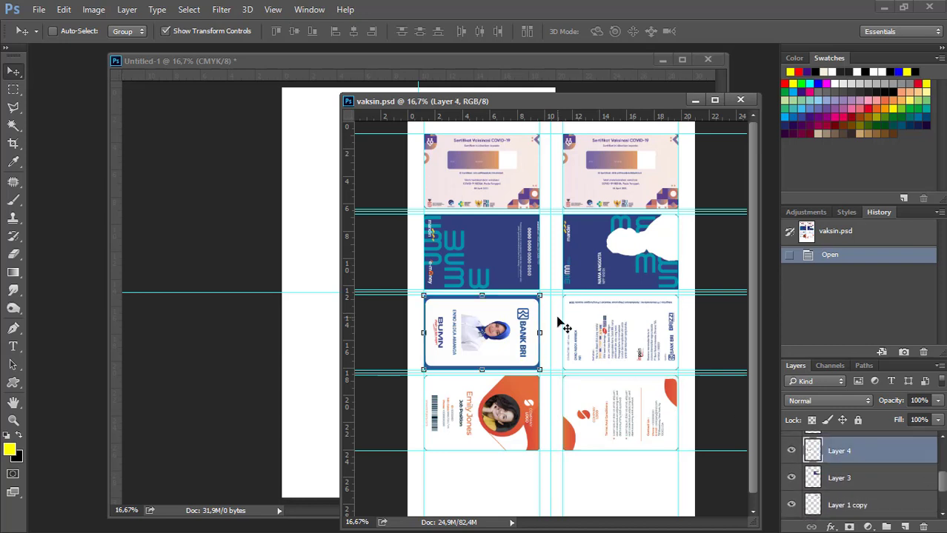
{"action": "left_click_drag", "start_coordinate": [458, 345], "coordinate": [320, 317]}
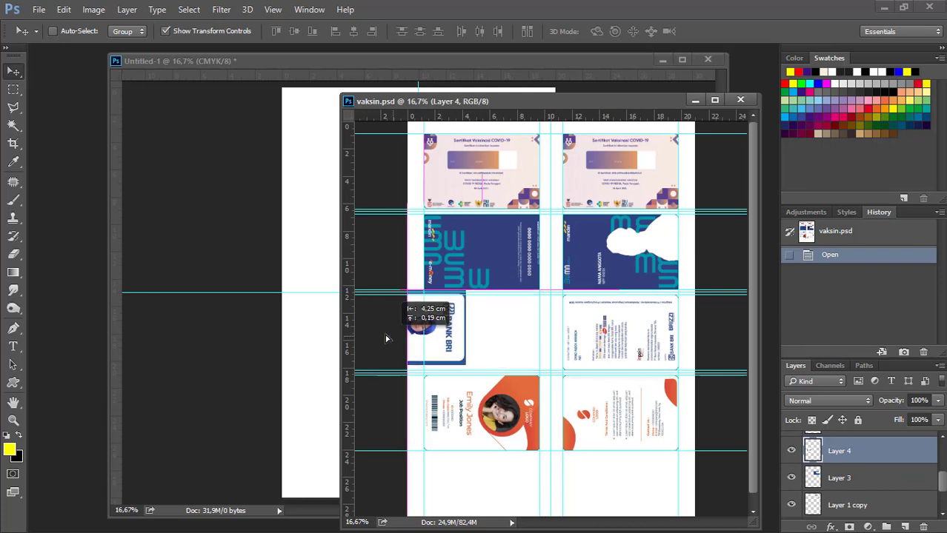
{"action": "left_click_drag", "start_coordinate": [388, 333], "coordinate": [400, 313]}
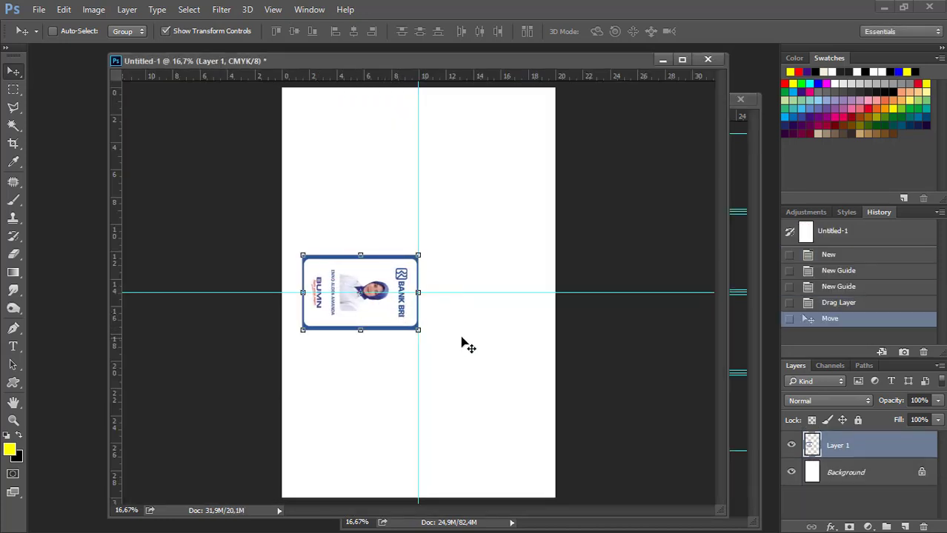
- Nudge the BRI card front left four times and mark its right edge with a vertical guide at 9.49 cm
{"action": "key", "text": "Left"}
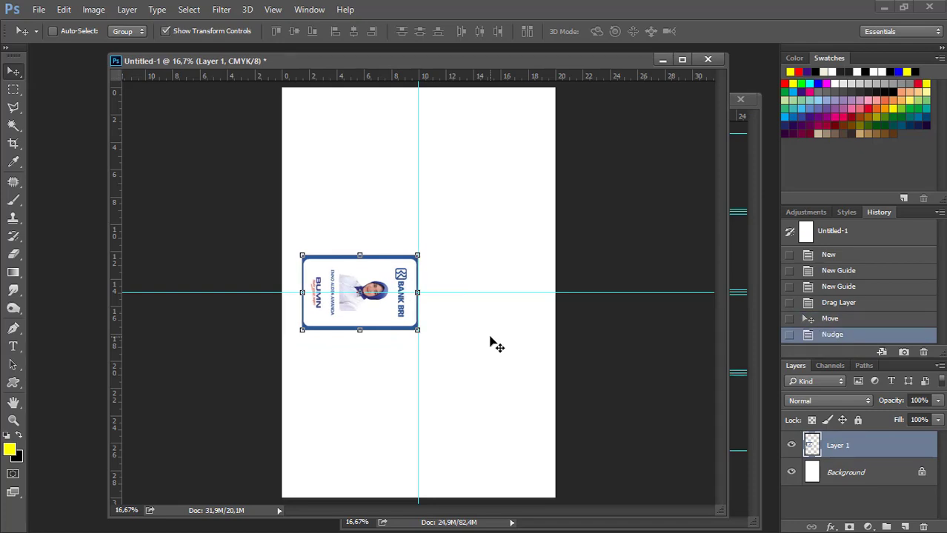
{"action": "key", "text": "Left"}
{"action": "key", "text": "Left"}
{"action": "key", "text": "Left"}
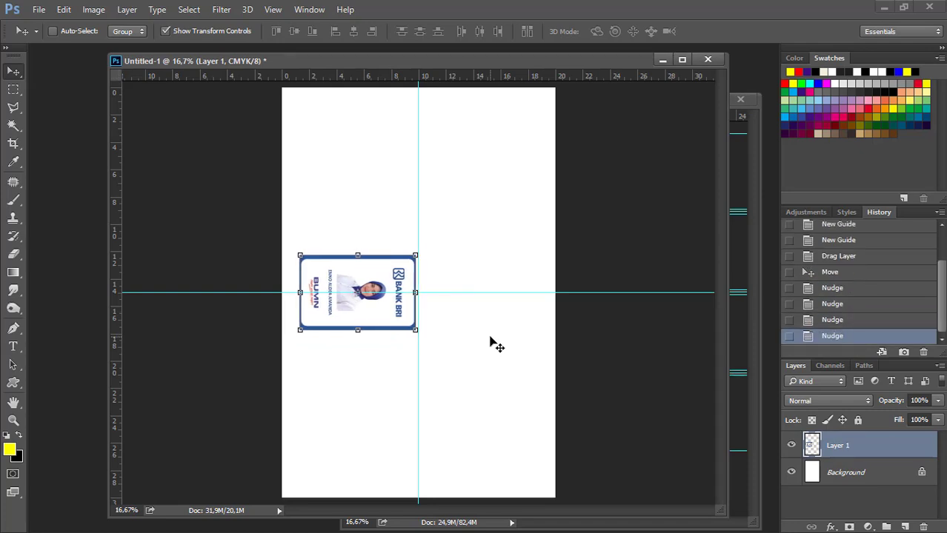
{"action": "key", "text": "Left"}
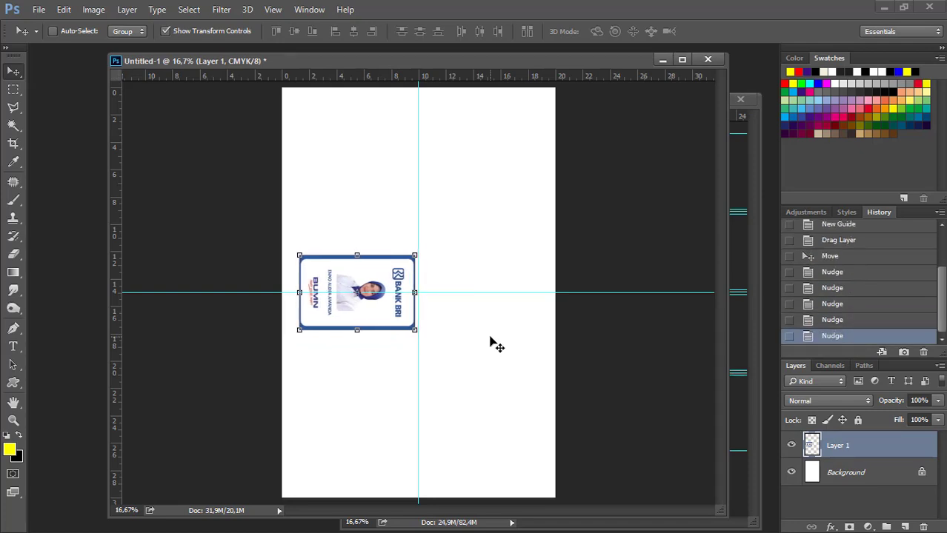
{"action": "key", "text": "Left"}
{"action": "key", "text": "Left"}
{"action": "key", "text": "Left"}
{"action": "key", "text": "Left"}
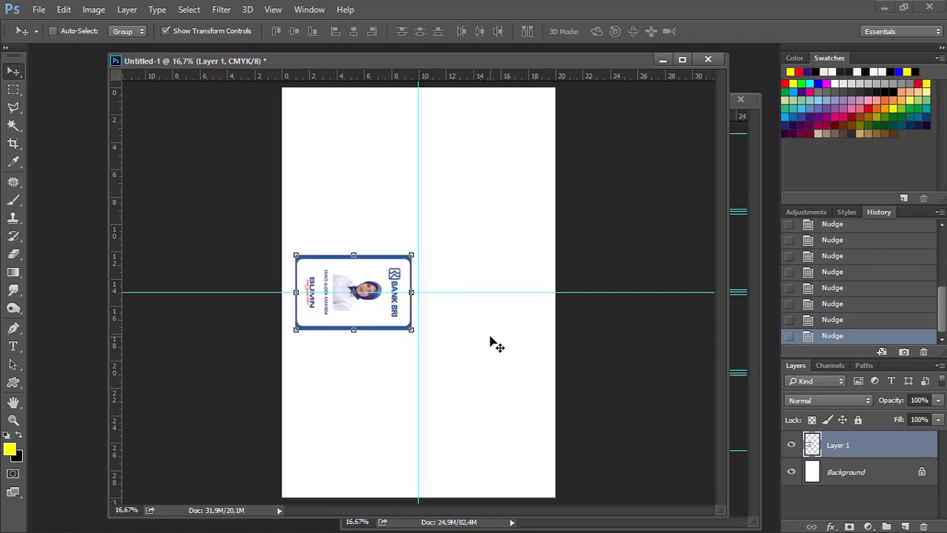
{"action": "left_click_drag", "start_coordinate": [115, 256], "coordinate": [411, 302]}
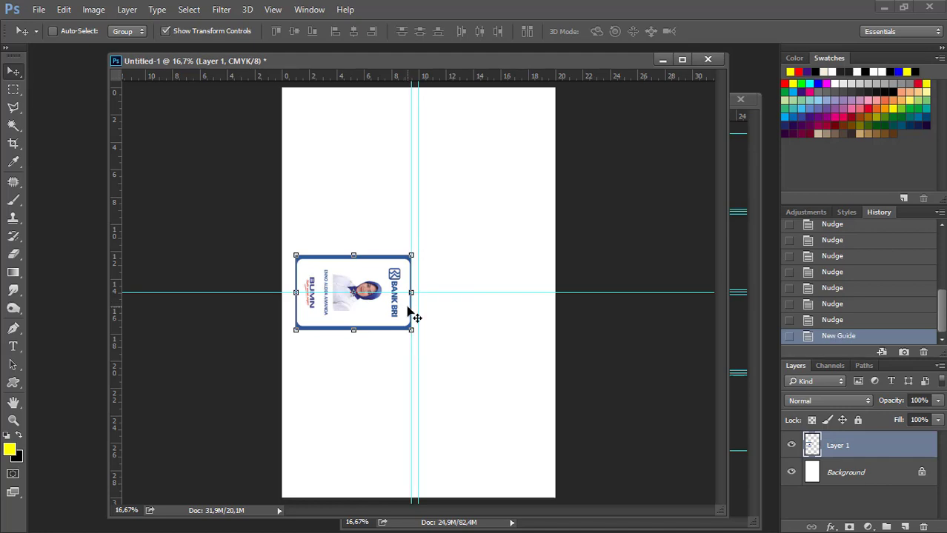
{"action": "left_click", "coordinate": [744, 508]}
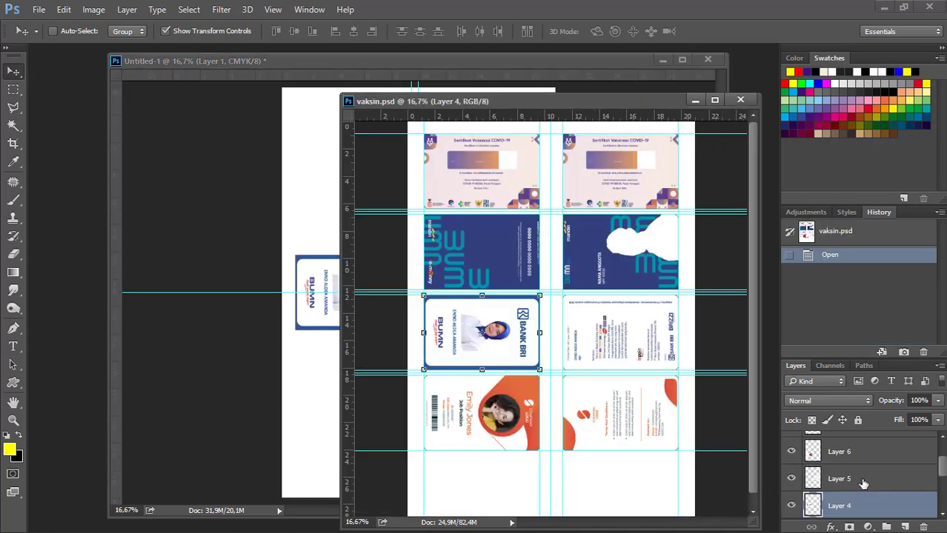
- Bring the BRI card back (Layer 5) into Untitled-1, nudge it right, and guide its left edge at 10.51 cm
{"action": "left_click", "coordinate": [863, 480]}
{"action": "mouse_move", "coordinate": [581, 360]}
{"action": "left_mouse_down"}
{"action": "mouse_move", "coordinate": [340, 368]}
{"action": "mouse_move", "coordinate": [328, 385]}
{"action": "mouse_move", "coordinate": [455, 338]}
{"action": "mouse_move", "coordinate": [450, 320]}
{"action": "left_mouse_up"}
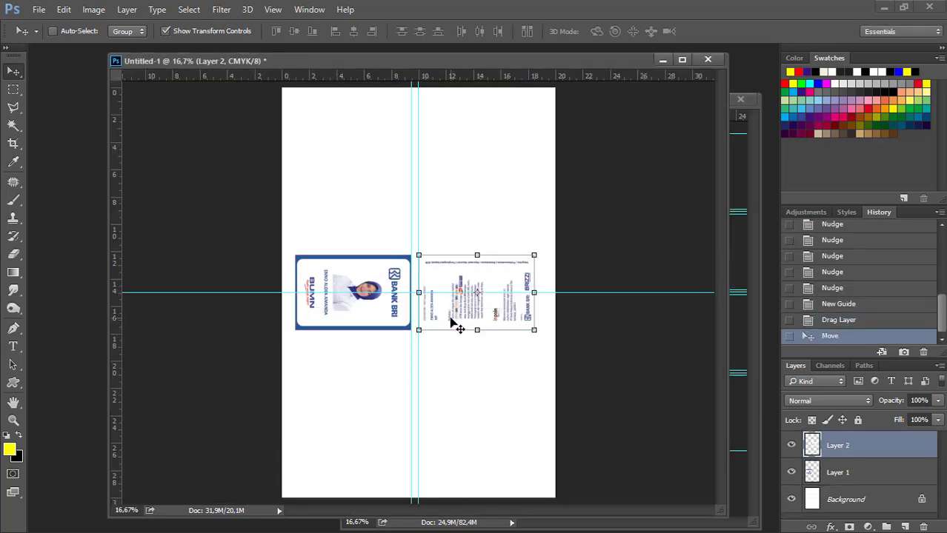
{"action": "key", "text": "Right"}
{"action": "key", "text": "Right"}
{"action": "key", "text": "Right"}
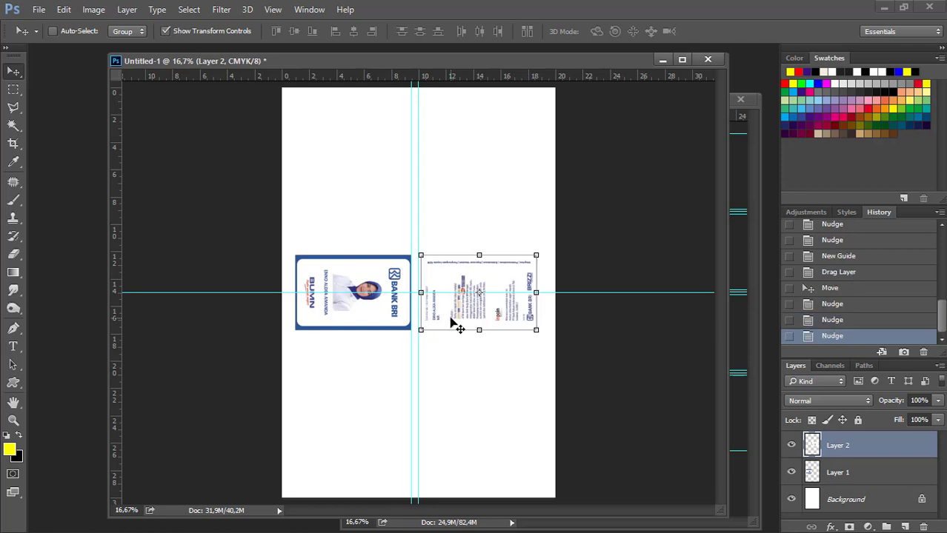
{"action": "key", "text": "Right"}
{"action": "key", "text": "Right"}
{"action": "key", "text": "Right"}
{"action": "key", "text": "Right"}
{"action": "key", "text": "Right"}
{"action": "key", "text": "Right"}
{"action": "key", "text": "Right"}
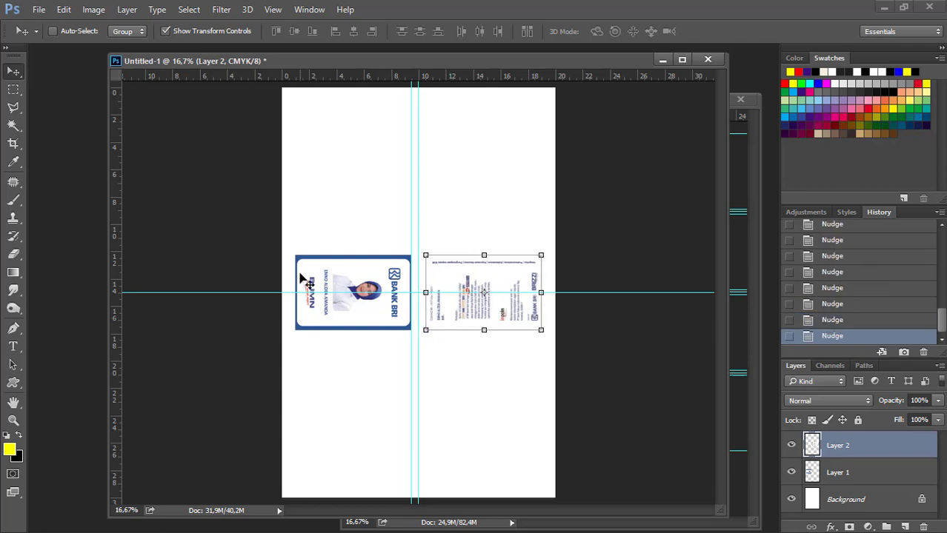
{"action": "left_click_drag", "start_coordinate": [117, 316], "coordinate": [425, 355]}
- Add horizontal guides at the BRI cards' top and bottom and vertical guides at 0.99 cm and 17.61 cm
{"action": "left_click_drag", "start_coordinate": [461, 77], "coordinate": [474, 255]}
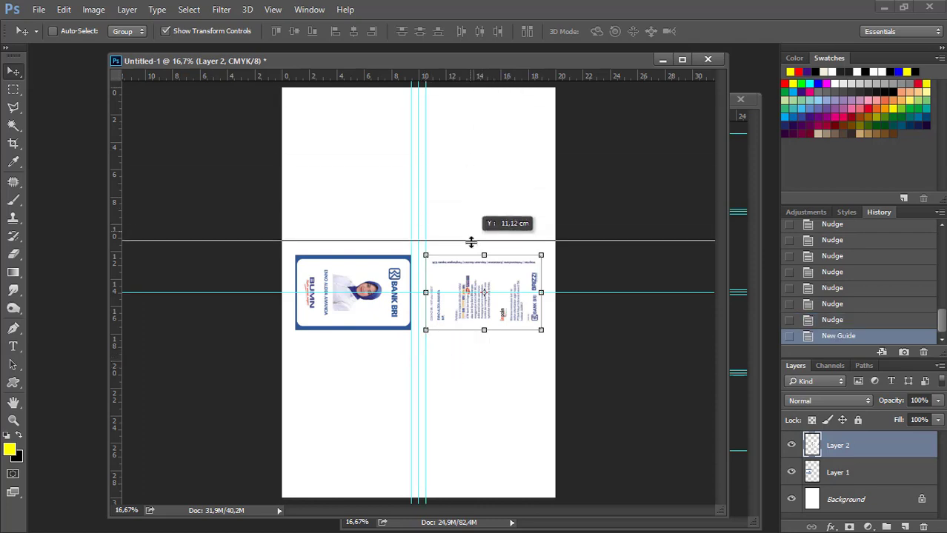
{"action": "left_click_drag", "start_coordinate": [459, 81], "coordinate": [495, 331]}
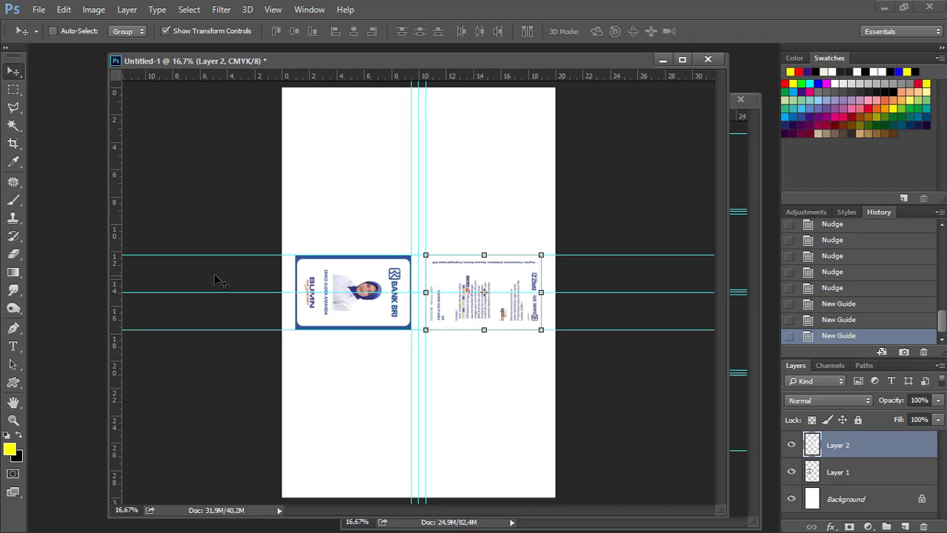
{"action": "left_click", "coordinate": [837, 472]}
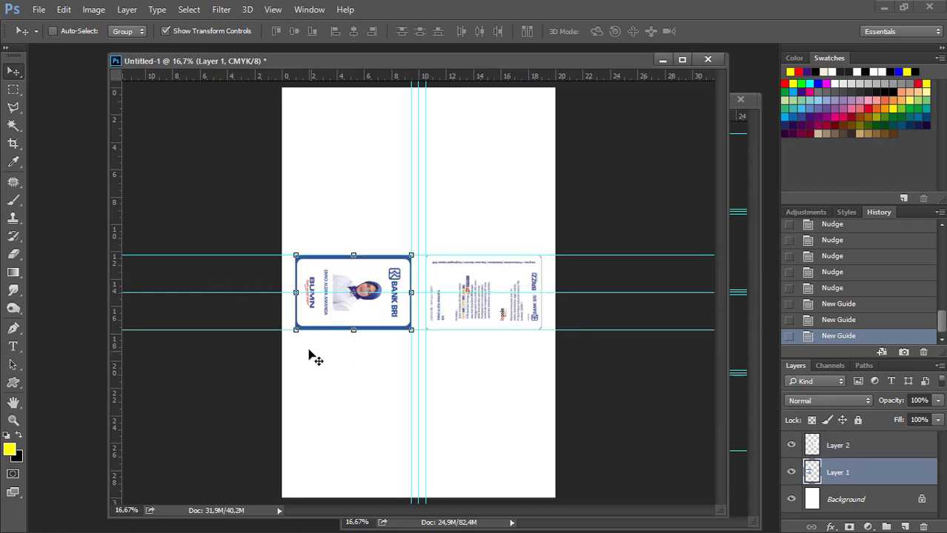
{"action": "left_click_drag", "start_coordinate": [118, 338], "coordinate": [296, 360]}
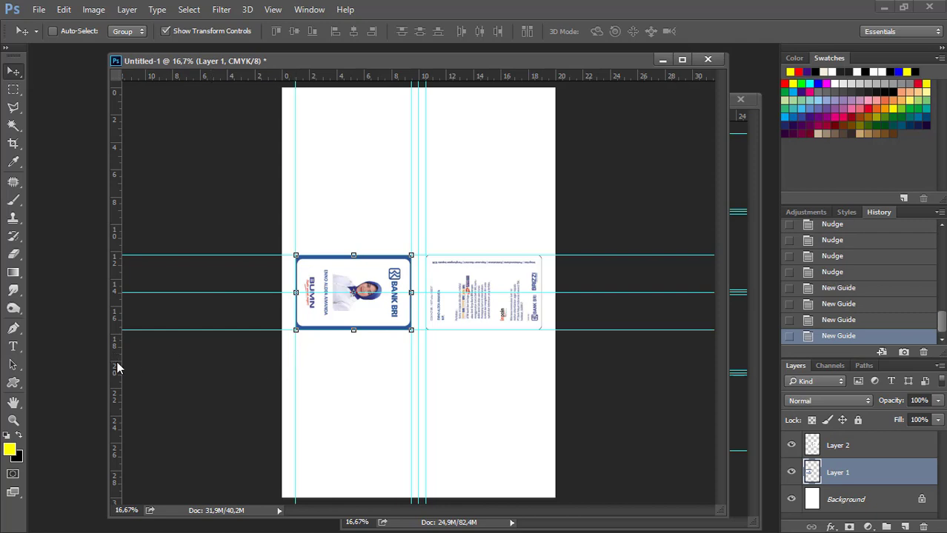
{"action": "left_click", "coordinate": [837, 445]}
{"action": "mouse_move", "coordinate": [116, 415]}
{"action": "left_mouse_down"}
{"action": "mouse_move", "coordinate": [545, 448]}
{"action": "mouse_move", "coordinate": [541, 459]}
{"action": "left_mouse_up"}
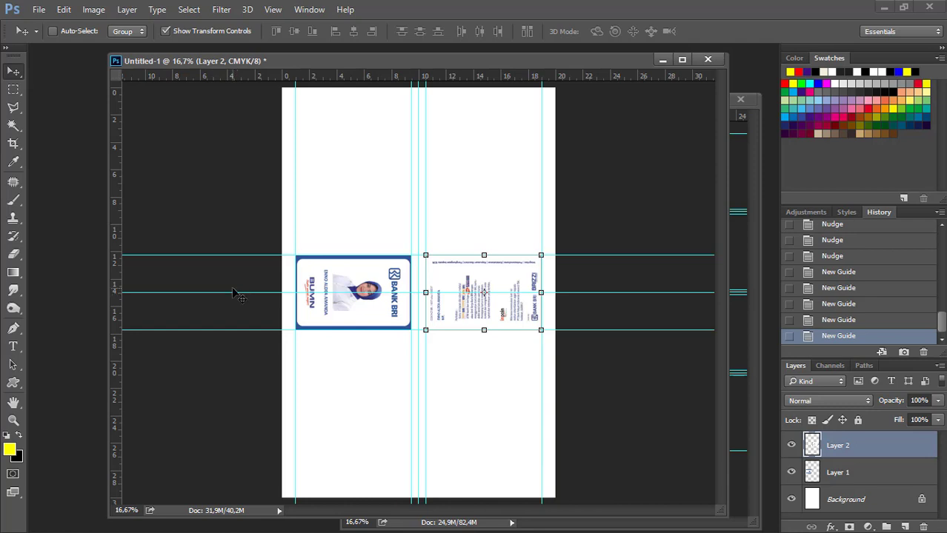
- Copy the orange ID card front (Layer 6) into the sheet below the BRI front
{"action": "left_click", "coordinate": [738, 490]}
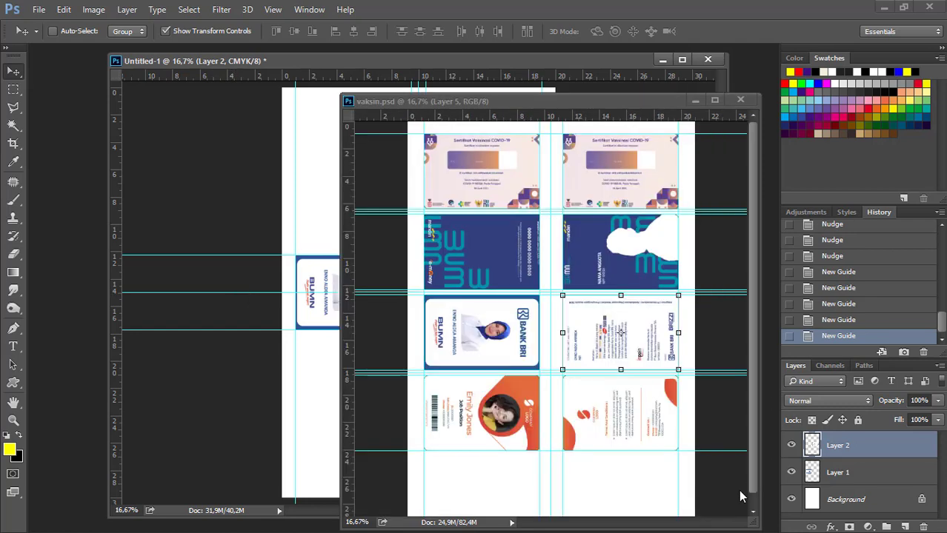
{"action": "left_click", "coordinate": [864, 480]}
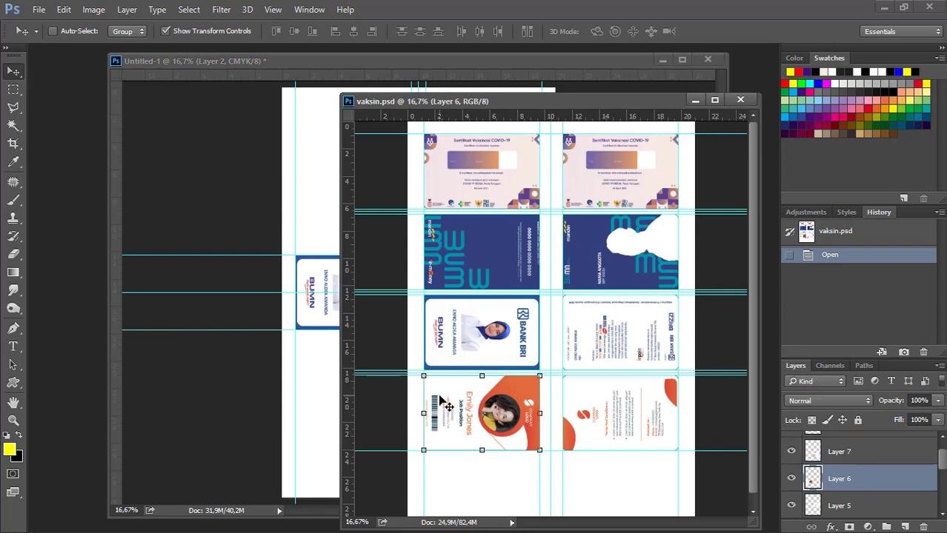
{"action": "left_click_drag", "start_coordinate": [441, 398], "coordinate": [316, 359]}
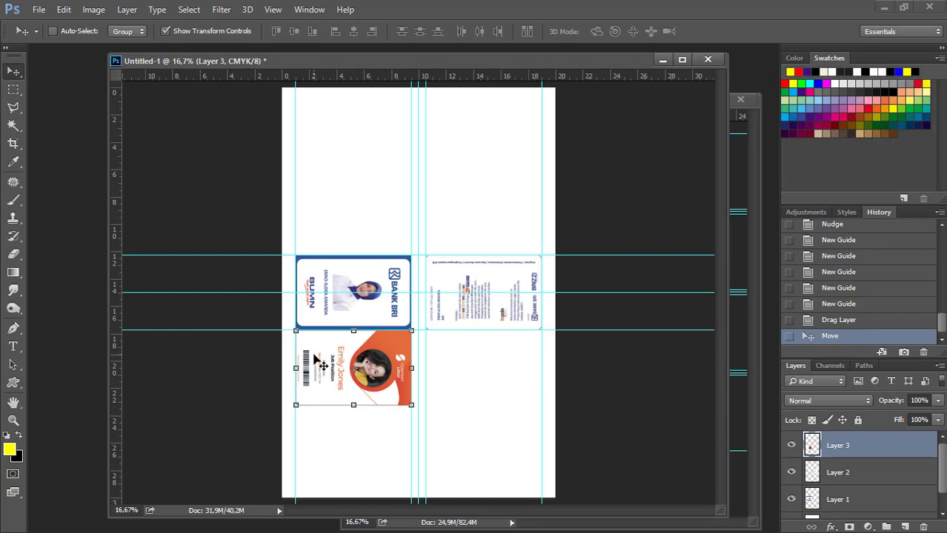
{"action": "key", "text": "Down"}
{"action": "key", "text": "Down"}
{"action": "key", "text": "Down"}
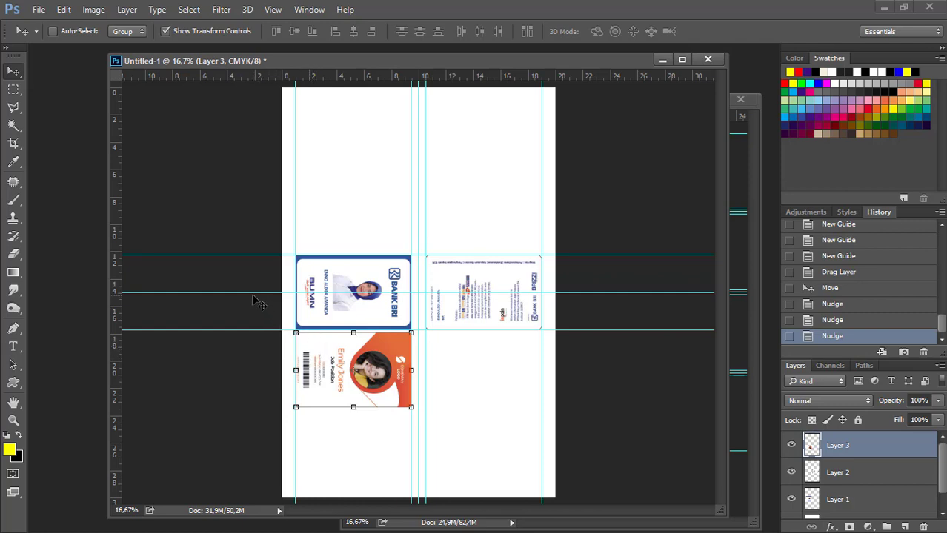
- Nudge the orange front down and add horizontal guides at its top and bottom edges
{"action": "left_click_drag", "start_coordinate": [252, 295], "coordinate": [247, 334]}
{"action": "key", "text": "Down"}
{"action": "key", "text": "Down"}
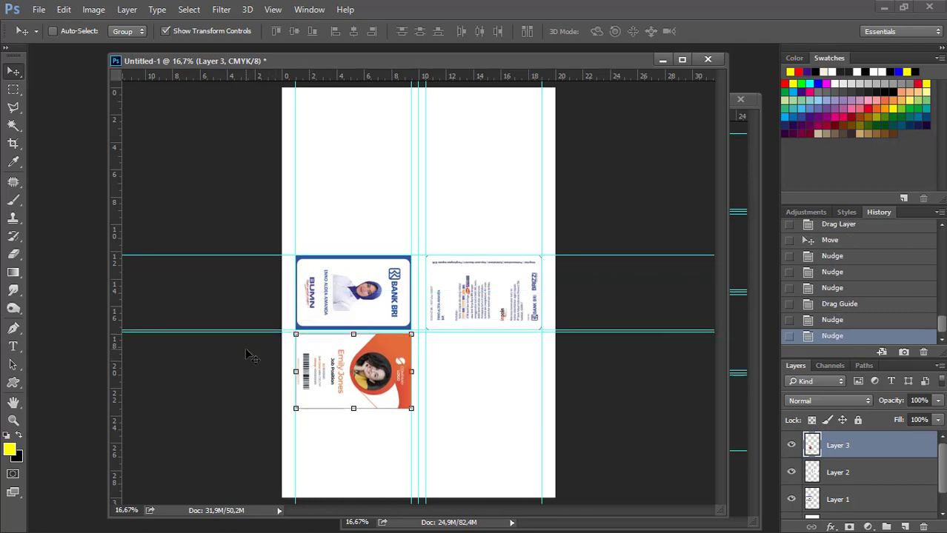
{"action": "key", "text": "Down"}
{"action": "left_click_drag", "start_coordinate": [256, 83], "coordinate": [219, 332]}
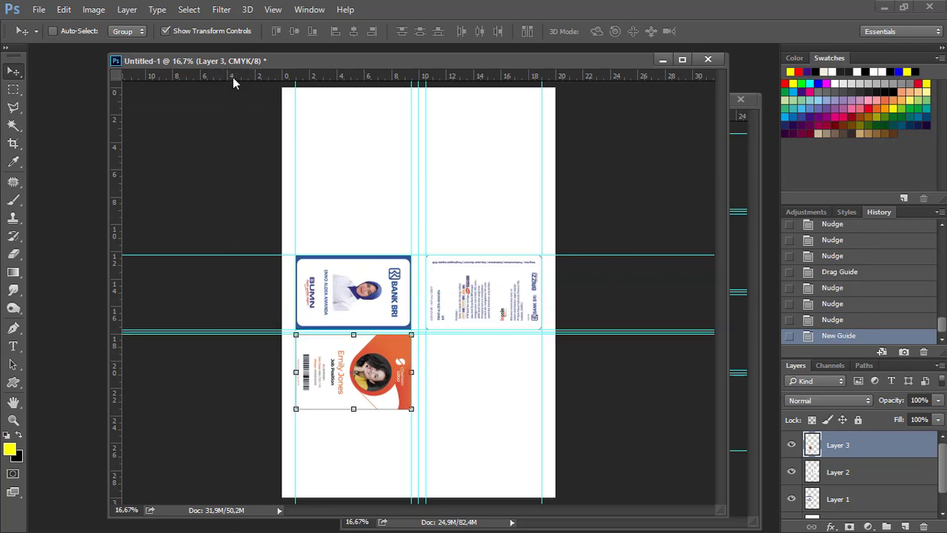
{"action": "left_click_drag", "start_coordinate": [233, 83], "coordinate": [244, 412]}
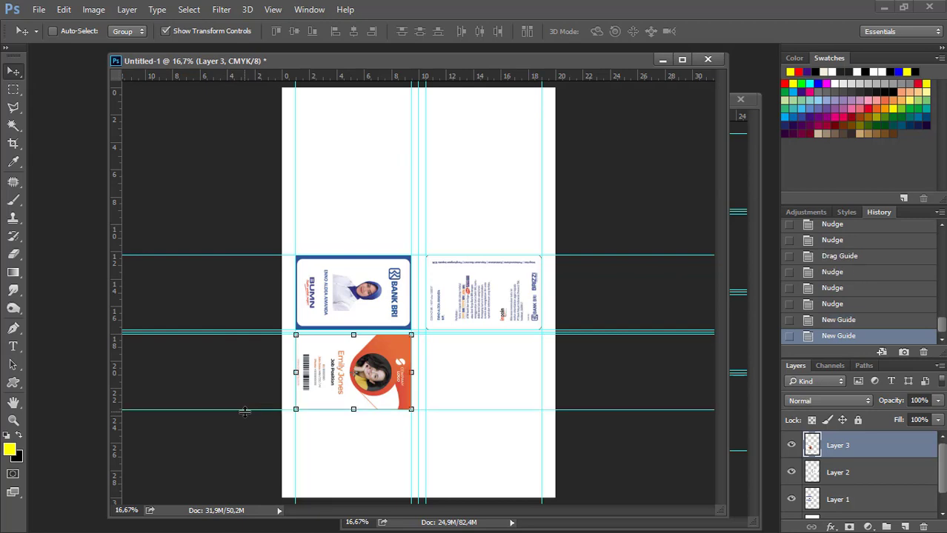
{"action": "left_click", "coordinate": [736, 491]}
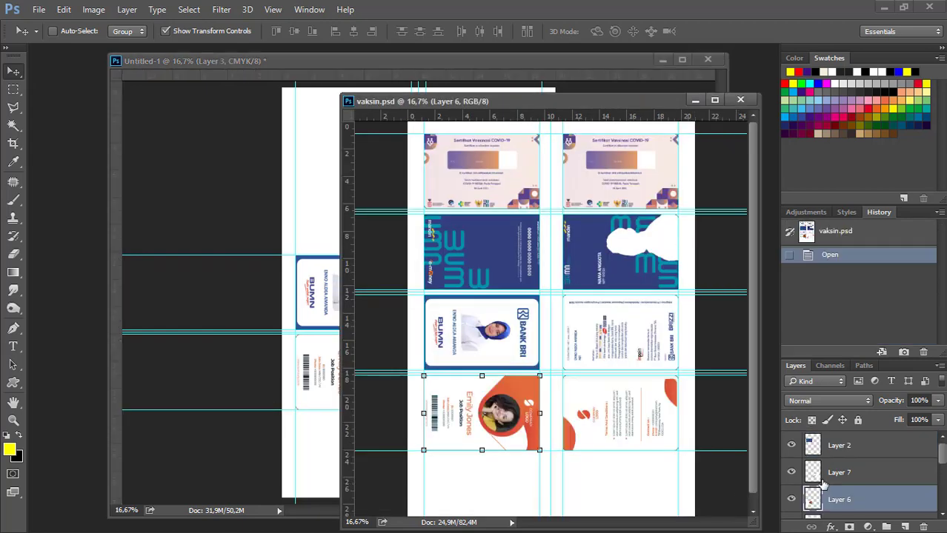
- Copy the orange card back (Layer 7) into the sheet beside its front, below the BRI back
{"action": "left_click", "coordinate": [891, 472]}
{"action": "mouse_move", "coordinate": [466, 445]}
{"action": "left_mouse_down"}
{"action": "mouse_move", "coordinate": [320, 459]}
{"action": "mouse_move", "coordinate": [407, 444]}
{"action": "mouse_move", "coordinate": [449, 401]}
{"action": "left_mouse_up"}
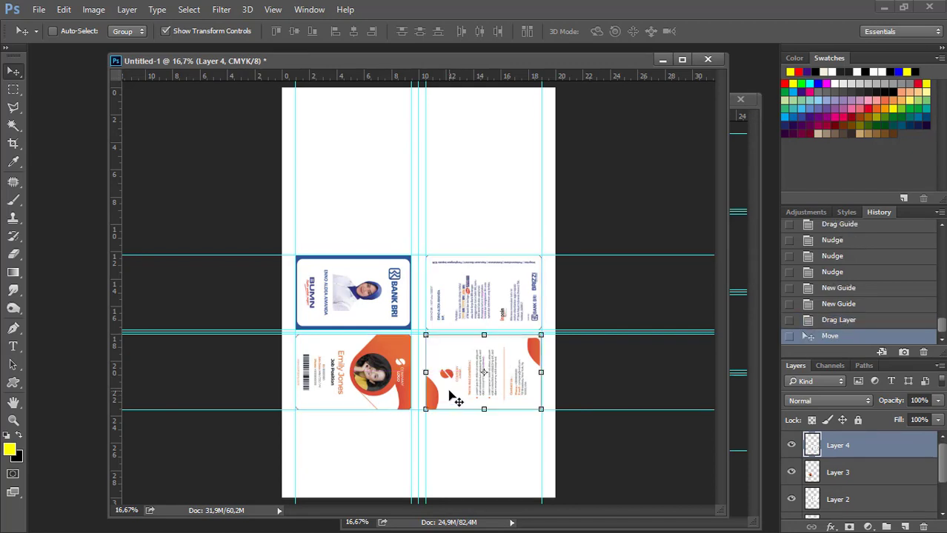
{"action": "left_click", "coordinate": [736, 427]}
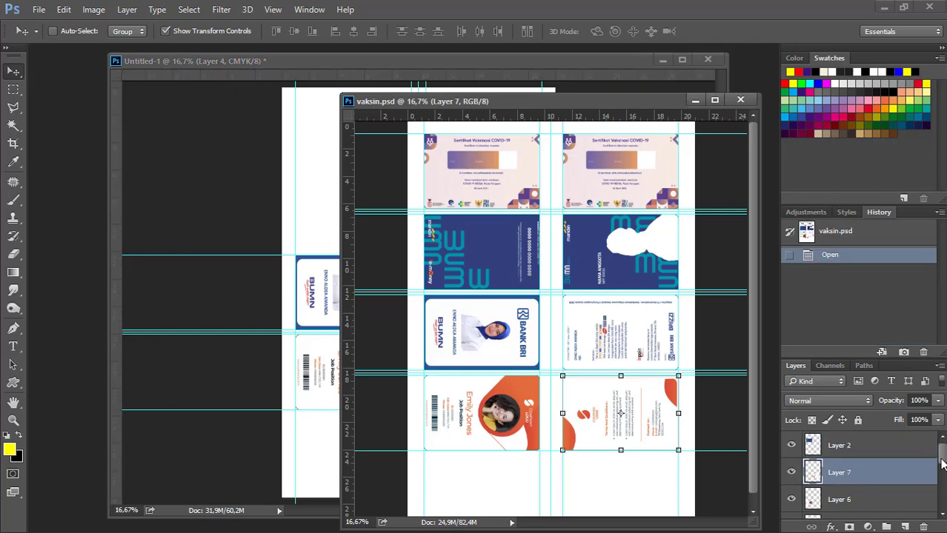
{"action": "left_click_drag", "start_coordinate": [942, 463], "coordinate": [942, 501]}
- Copy the vaccination certificate (Layer 1) into the sheet's bottom-left slot and nudge it down
{"action": "left_click", "coordinate": [813, 480]}
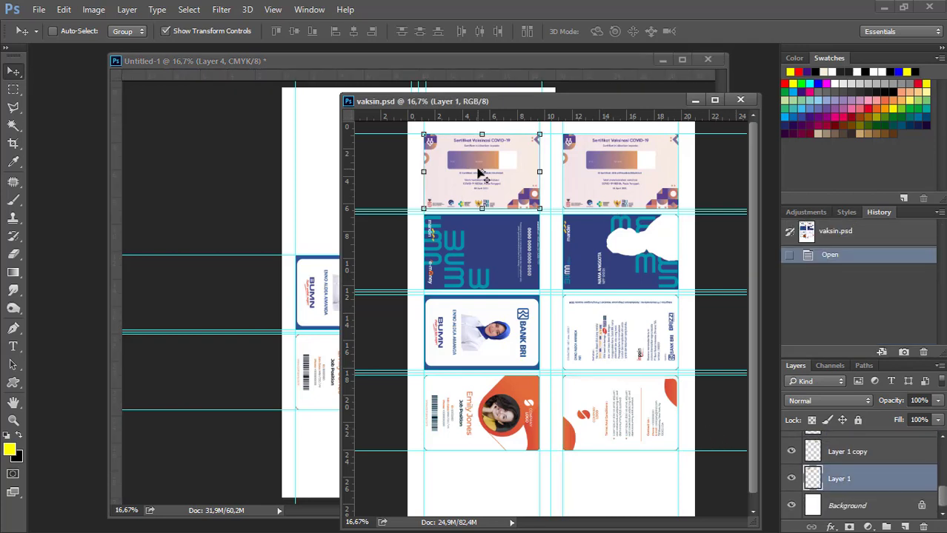
{"action": "mouse_move", "coordinate": [456, 191]}
{"action": "left_mouse_down"}
{"action": "mouse_move", "coordinate": [321, 437]}
{"action": "mouse_move", "coordinate": [334, 457]}
{"action": "left_mouse_up"}
{"action": "key", "text": "Down"}
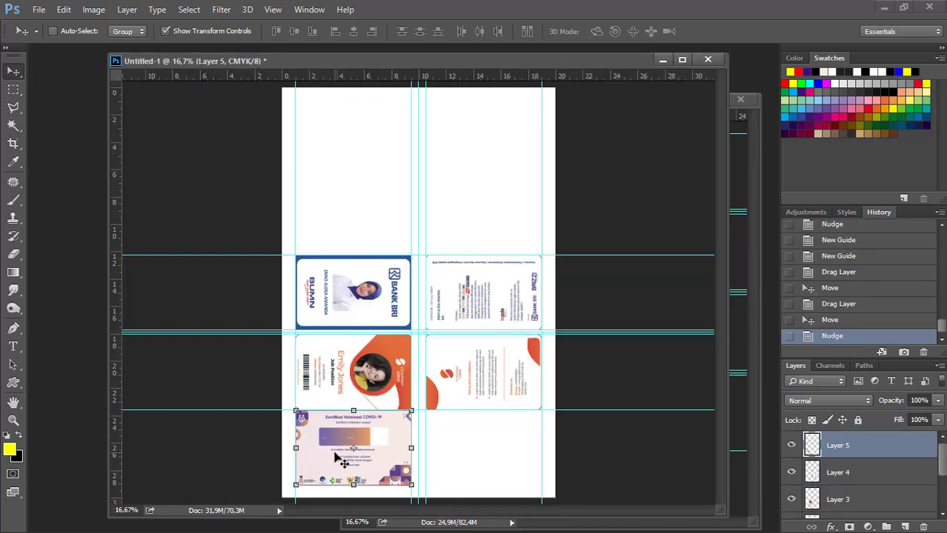
{"action": "key", "text": "Down"}
{"action": "key", "text": "Down"}
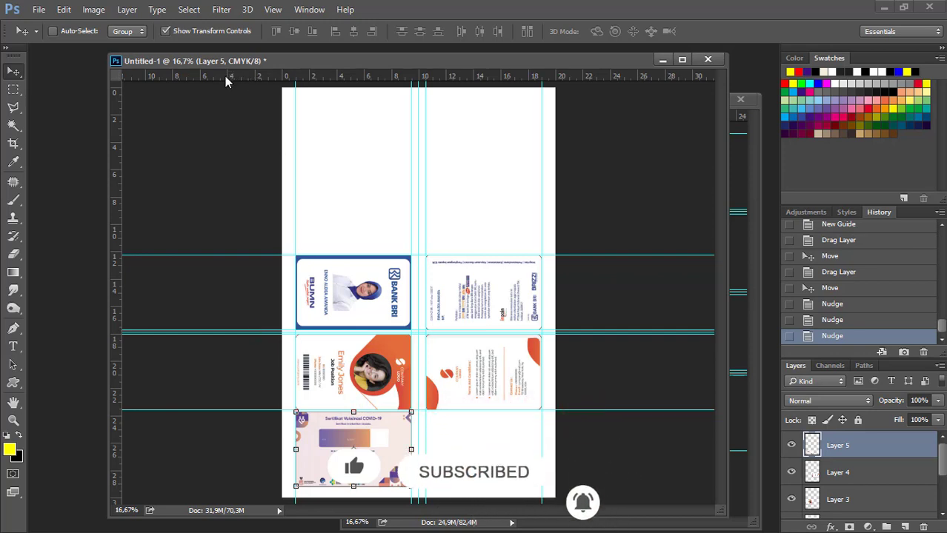
- Add horizontal guides at the certificate's top and bottom edges, nudging it down once more
{"action": "left_click_drag", "start_coordinate": [228, 80], "coordinate": [189, 411]}
{"action": "key", "text": "Down"}
{"action": "key", "text": "Down"}
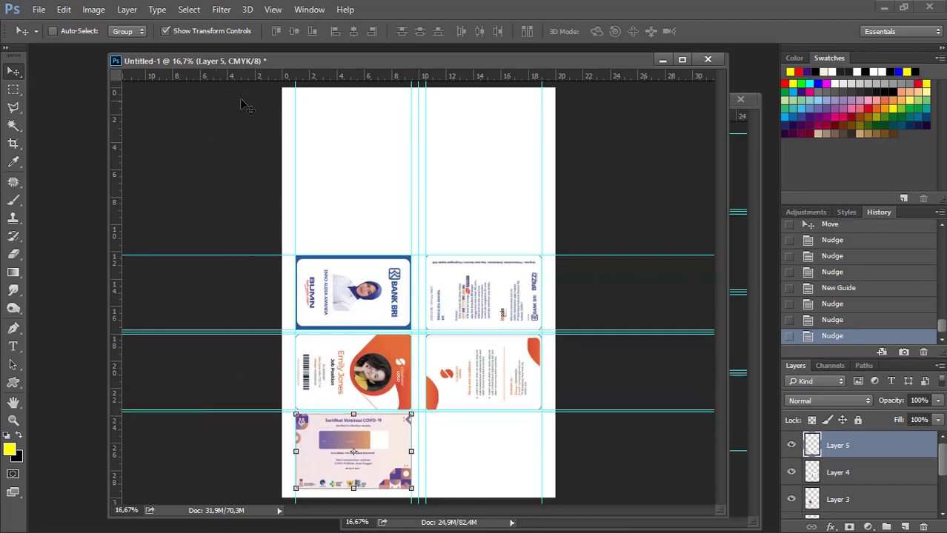
{"action": "left_click_drag", "start_coordinate": [248, 77], "coordinate": [234, 412]}
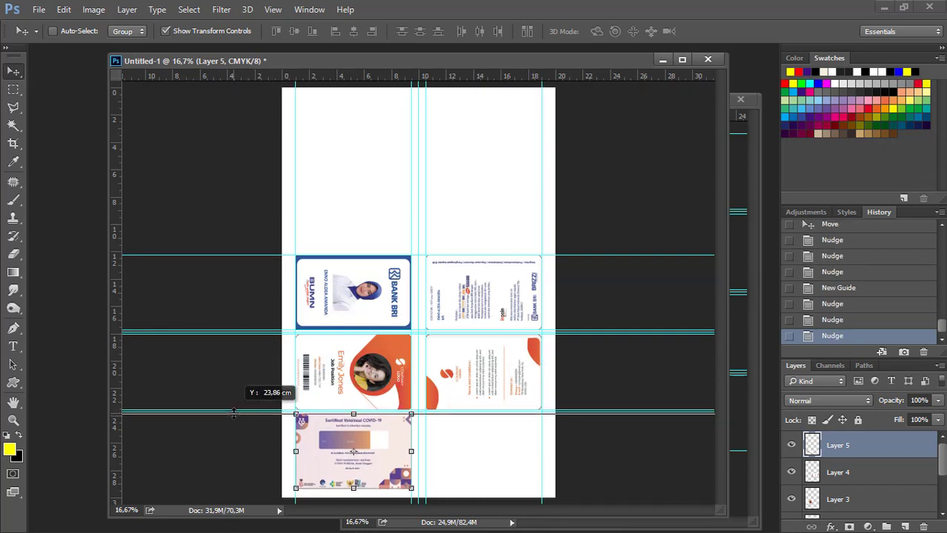
{"action": "left_click_drag", "start_coordinate": [189, 79], "coordinate": [199, 489]}
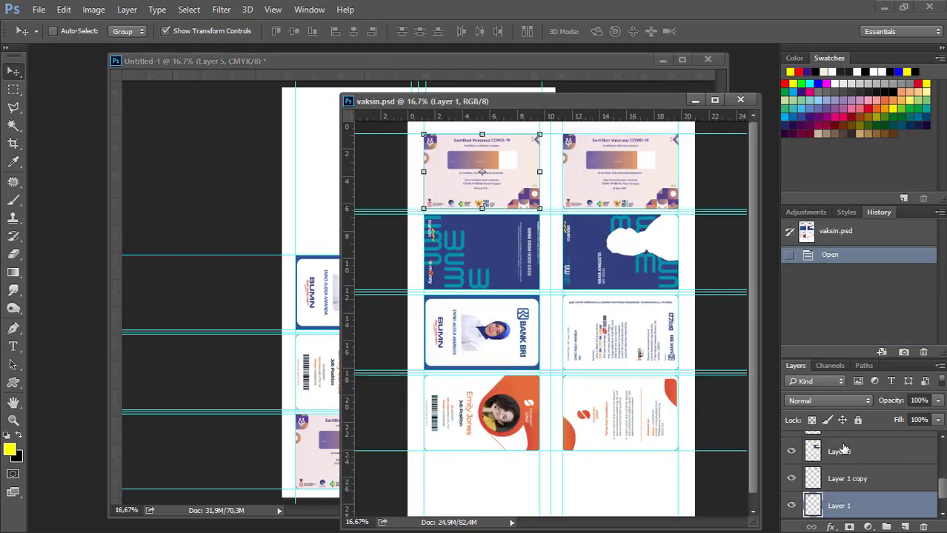
- Copy a second vaccination certificate into the sheet's bottom-right cell
{"action": "scroll", "coordinate": [942, 504], "scroll_direction": "down", "scroll_amount": 1}
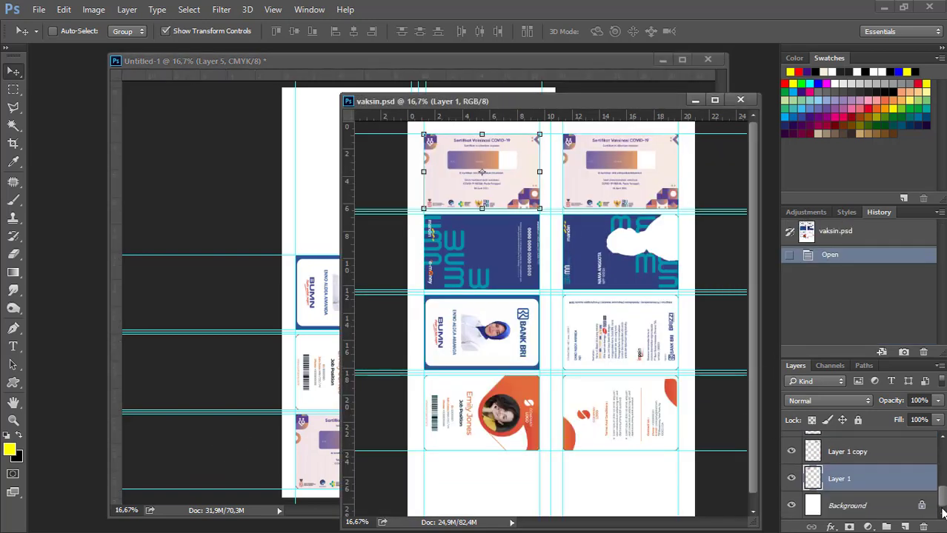
{"action": "left_click", "coordinate": [847, 452]}
{"action": "left_click_drag", "start_coordinate": [584, 199], "coordinate": [338, 256]}
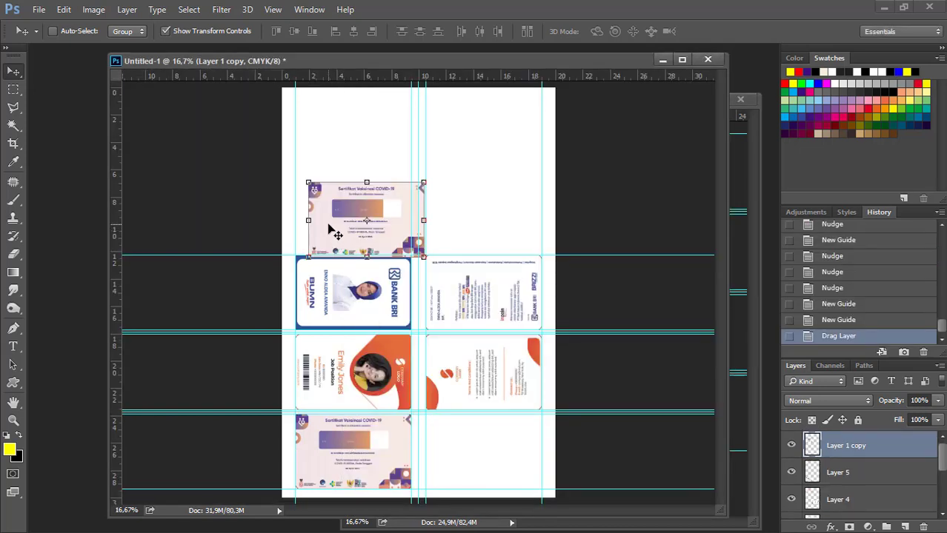
{"action": "left_click_drag", "start_coordinate": [337, 239], "coordinate": [450, 463]}
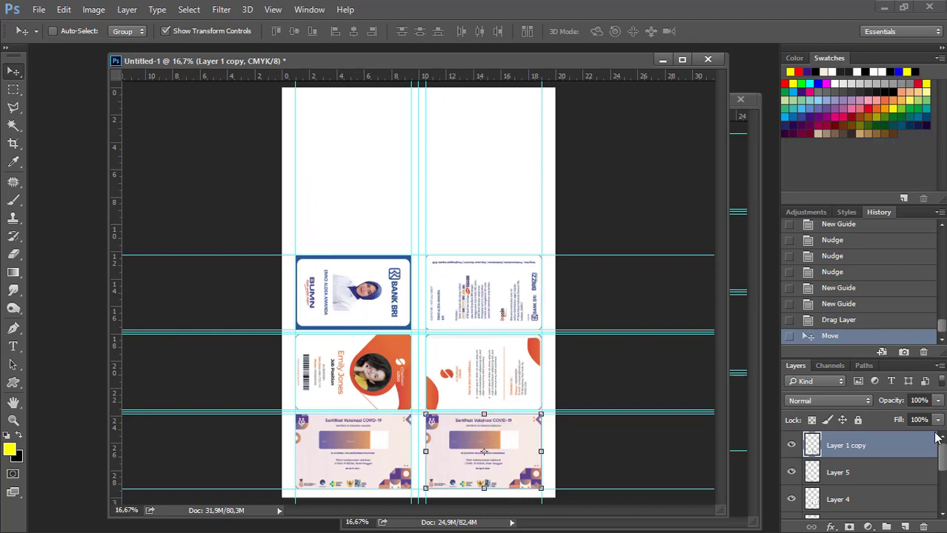
- Return to vaksin.psd and select the blue card on Layer 2
{"action": "left_click", "coordinate": [733, 315]}
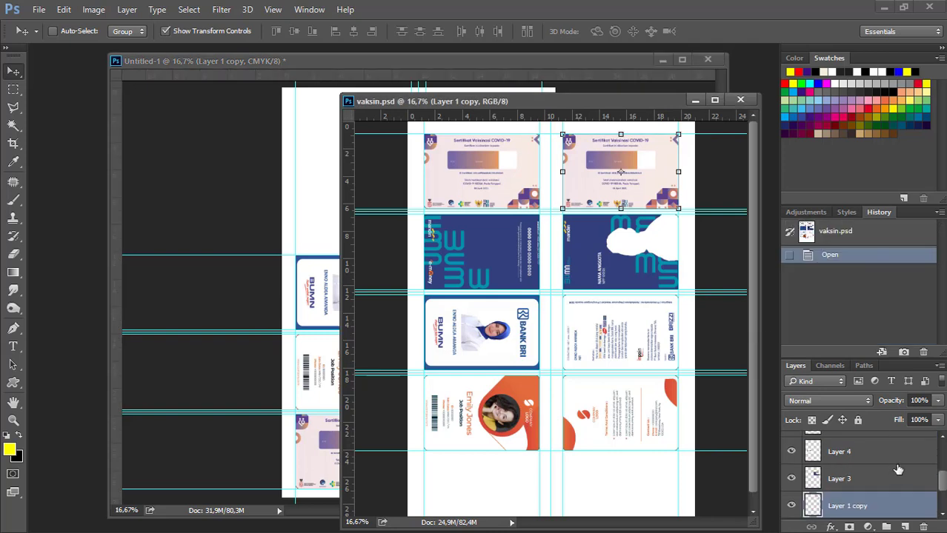
{"action": "left_click_drag", "start_coordinate": [942, 483], "coordinate": [942, 467]}
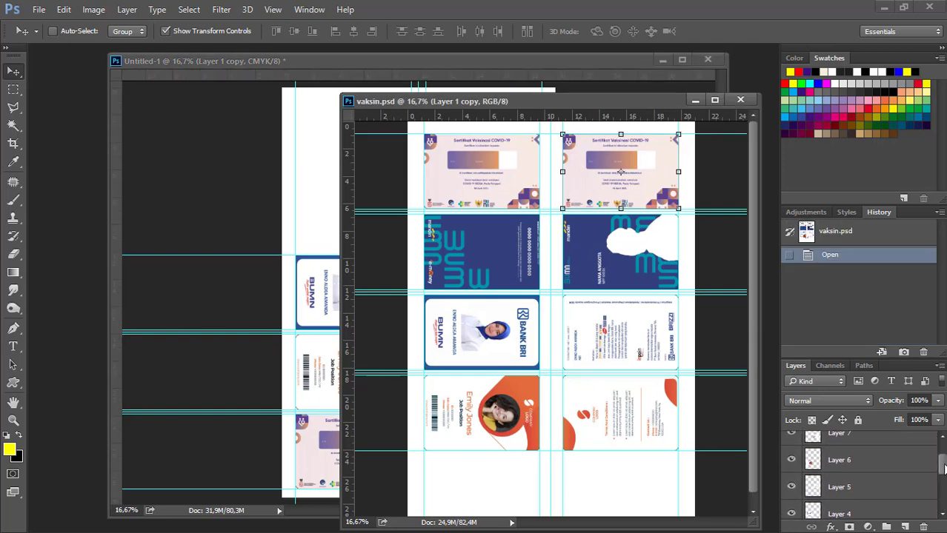
{"action": "left_click_drag", "start_coordinate": [943, 467], "coordinate": [942, 458]}
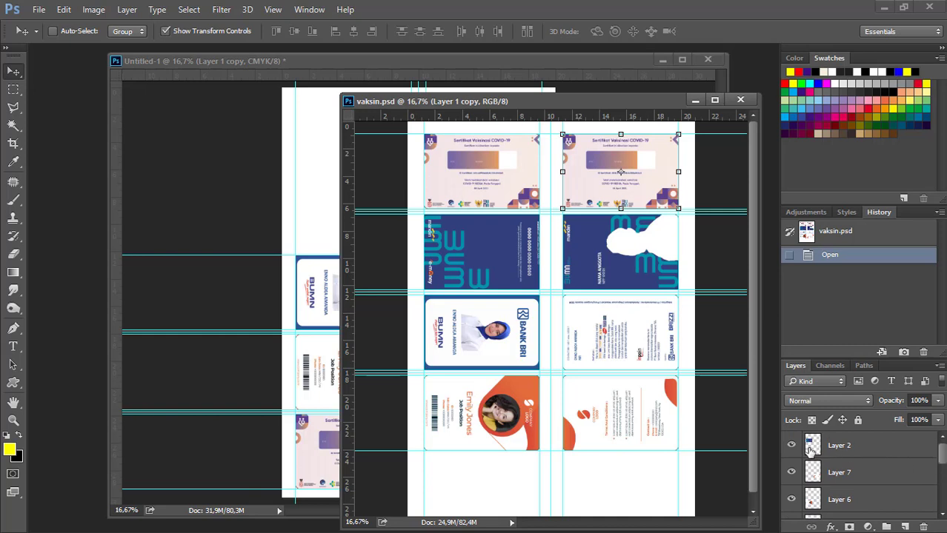
{"action": "left_click", "coordinate": [811, 448]}
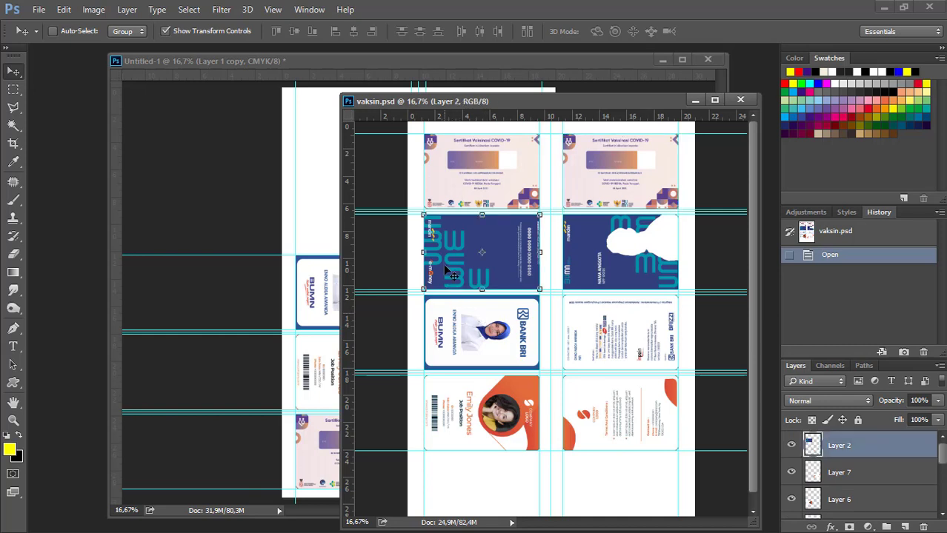
- Copy the blue card from vaksin.psd above the BRI card, with guides at 6.90 cm and its bottom edge
{"action": "left_click_drag", "start_coordinate": [448, 265], "coordinate": [322, 230]}
{"action": "key", "text": "Up"}
{"action": "key", "text": "Up"}
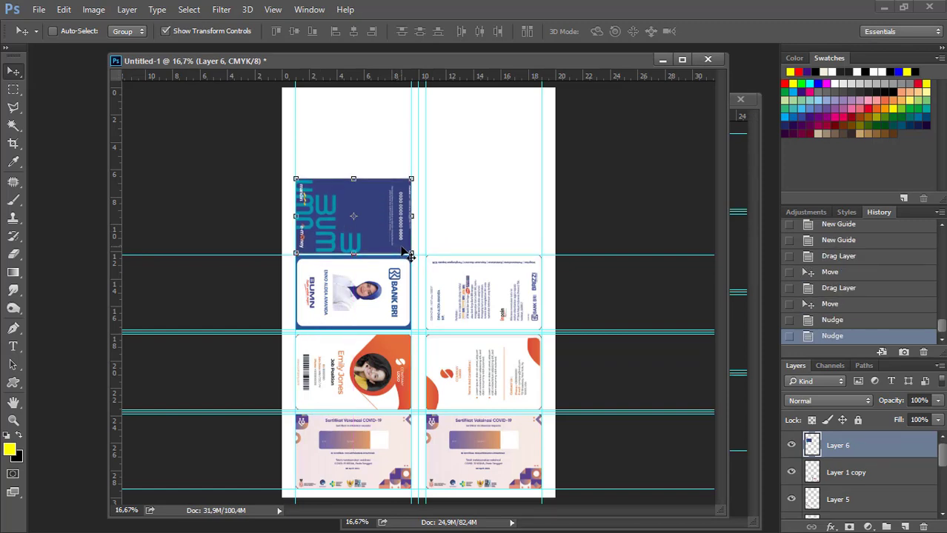
{"action": "key", "text": "Up"}
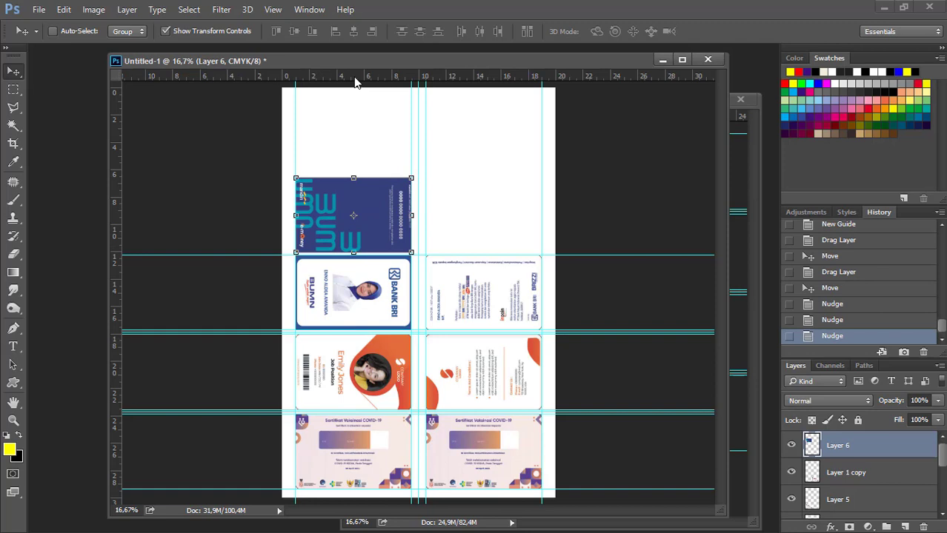
{"action": "left_click_drag", "start_coordinate": [355, 77], "coordinate": [366, 253]}
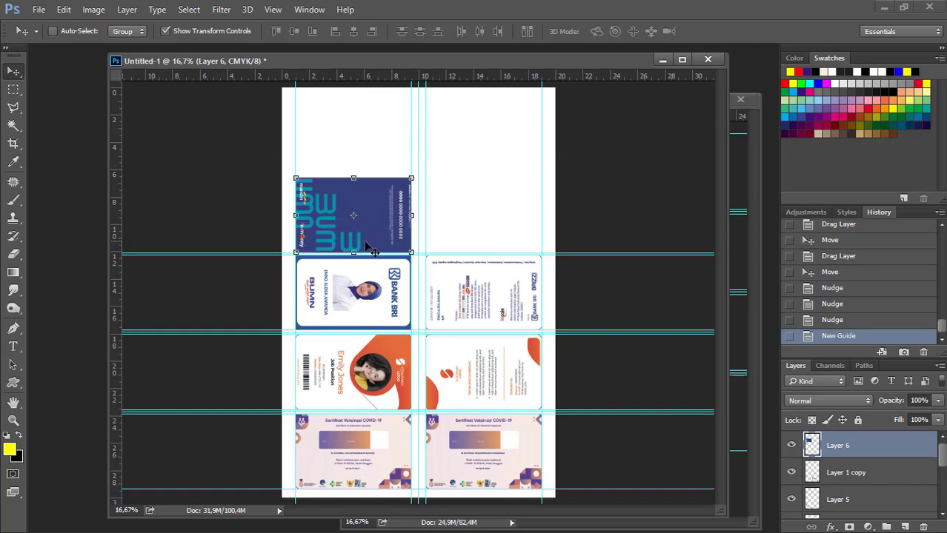
{"action": "key", "text": "Up"}
{"action": "key", "text": "Up"}
{"action": "key", "text": "Up"}
{"action": "left_click_drag", "start_coordinate": [335, 77], "coordinate": [378, 253]}
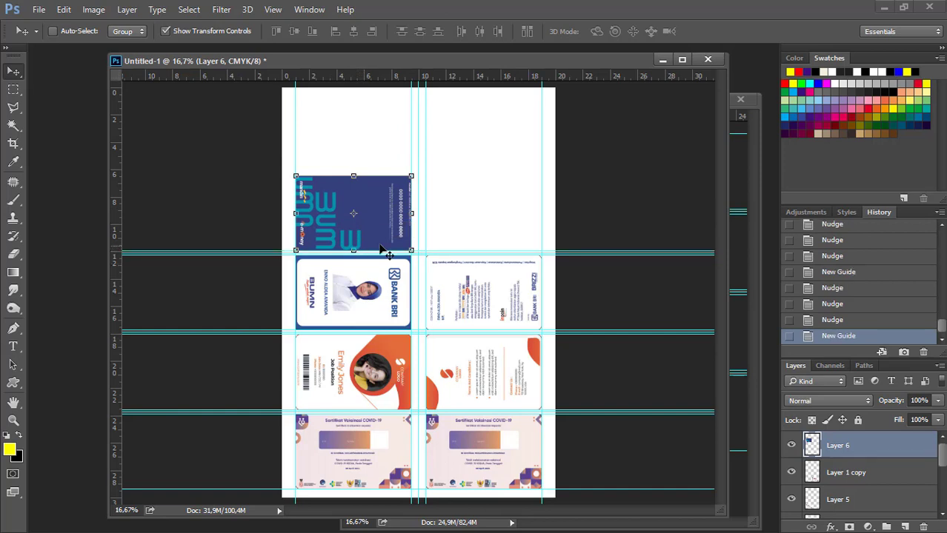
{"action": "mouse_move", "coordinate": [942, 454]}
{"action": "left_mouse_down"}
{"action": "mouse_move", "coordinate": [940, 490]}
{"action": "mouse_move", "coordinate": [940, 446]}
{"action": "mouse_move", "coordinate": [939, 486]}
{"action": "left_mouse_up"}
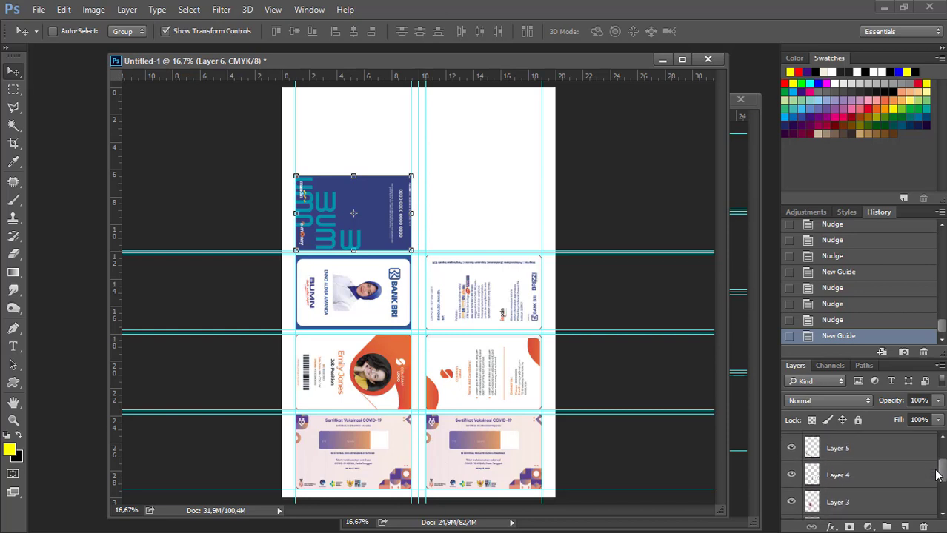
- Copy Layer 3, the photo cut-out card from vaksin.psd, into the top-right cell with a top-edge guide
{"action": "left_click", "coordinate": [902, 500]}
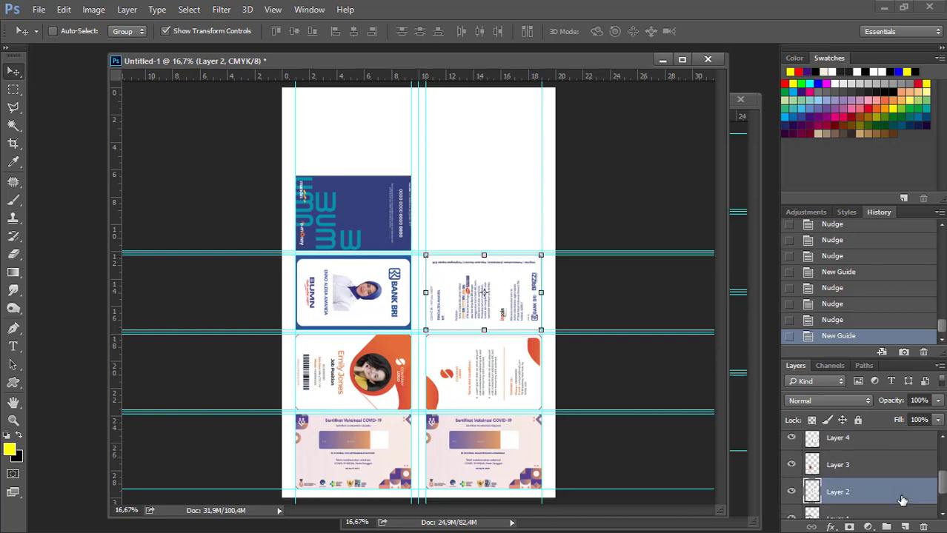
{"action": "left_click", "coordinate": [739, 429]}
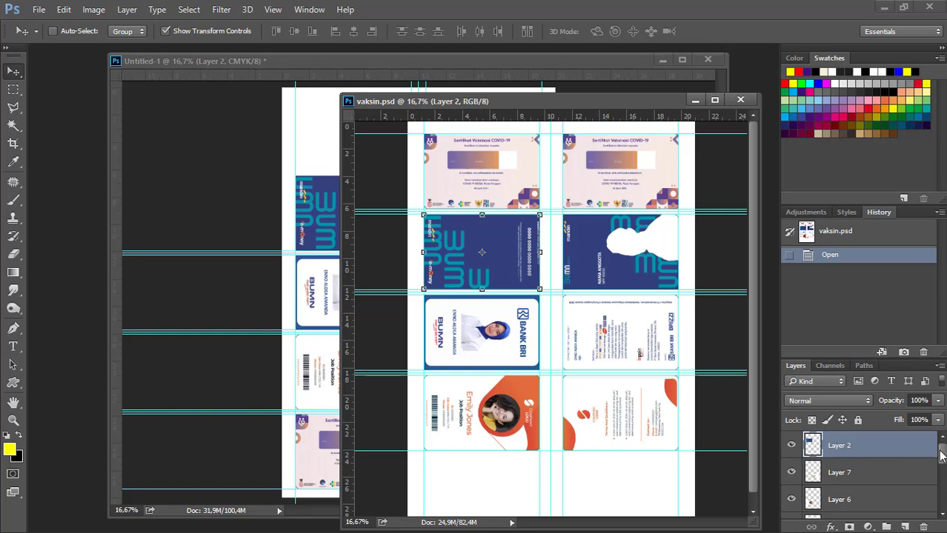
{"action": "left_click_drag", "start_coordinate": [941, 455], "coordinate": [941, 483]}
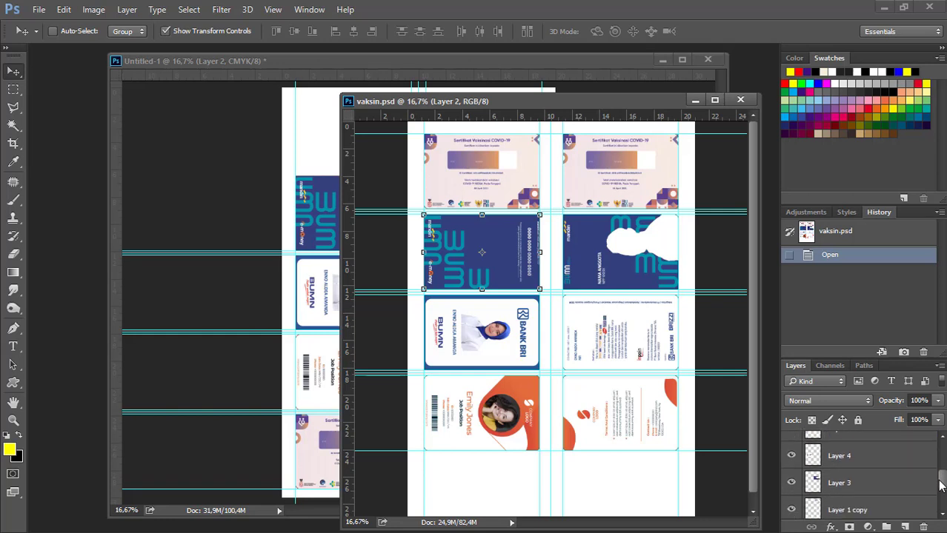
{"action": "left_click", "coordinate": [882, 483]}
{"action": "mouse_move", "coordinate": [581, 278]}
{"action": "left_mouse_down"}
{"action": "mouse_move", "coordinate": [335, 143]}
{"action": "mouse_move", "coordinate": [451, 221]}
{"action": "left_mouse_up"}
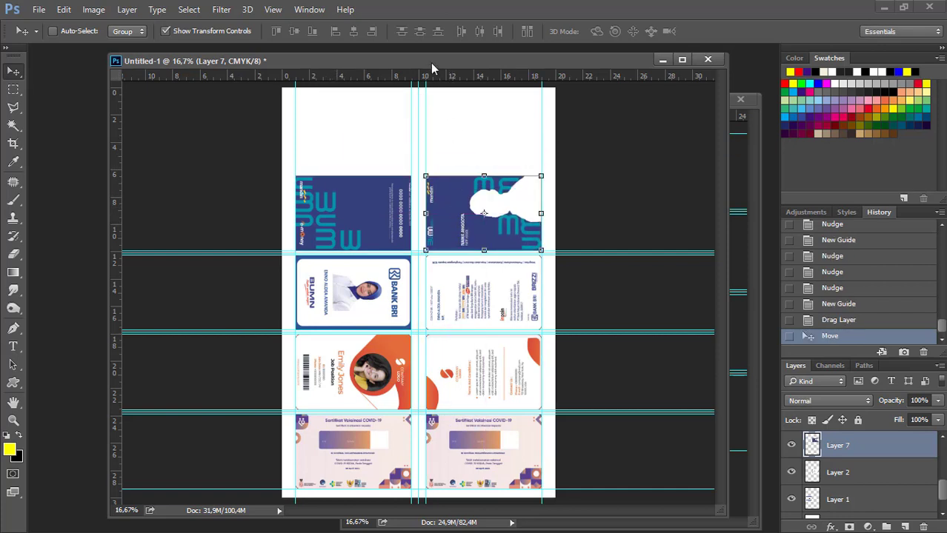
{"action": "left_click_drag", "start_coordinate": [447, 77], "coordinate": [463, 176]}
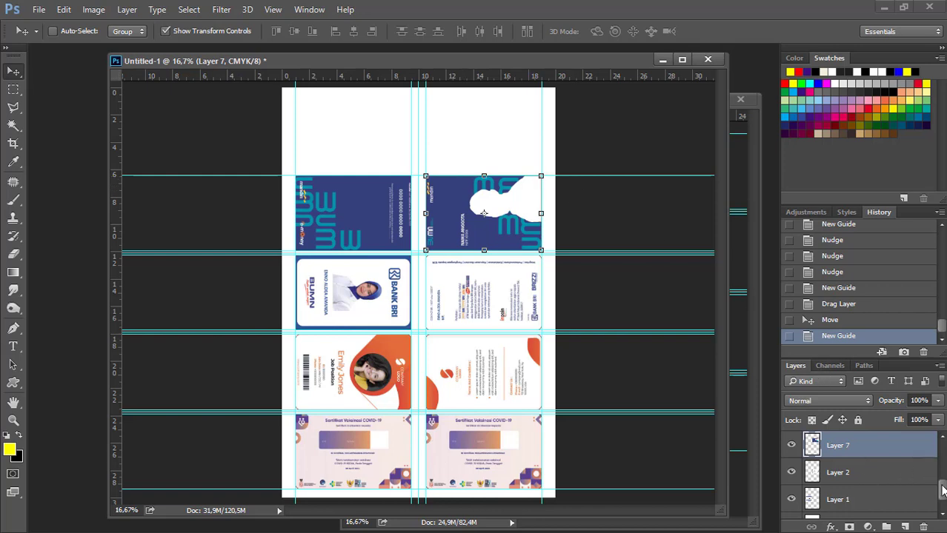
{"action": "left_click_drag", "start_coordinate": [943, 492], "coordinate": [941, 453]}
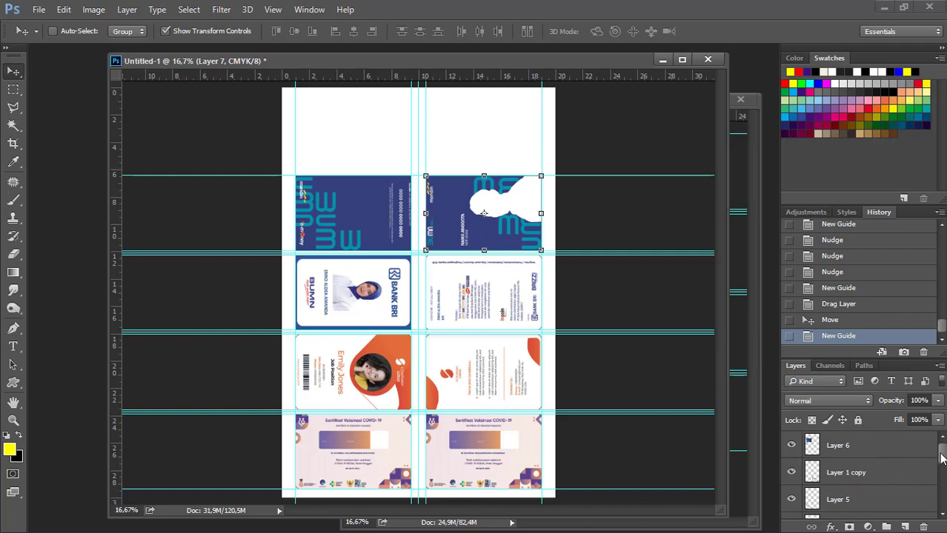
{"action": "left_click", "coordinate": [888, 474]}
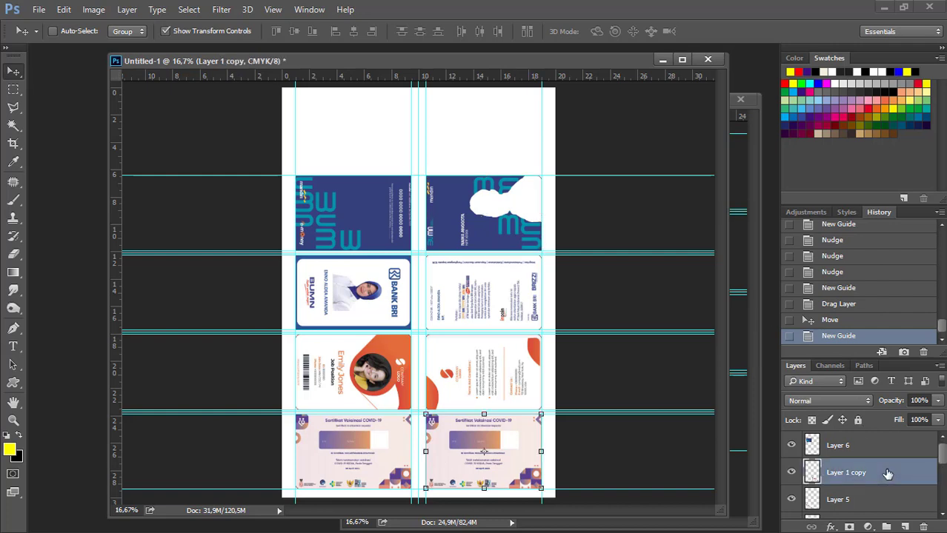
- Duplicate both bottom vaccine certificates into the empty top row of the sheet
{"action": "left_click", "coordinate": [879, 501], "text": "shift"}
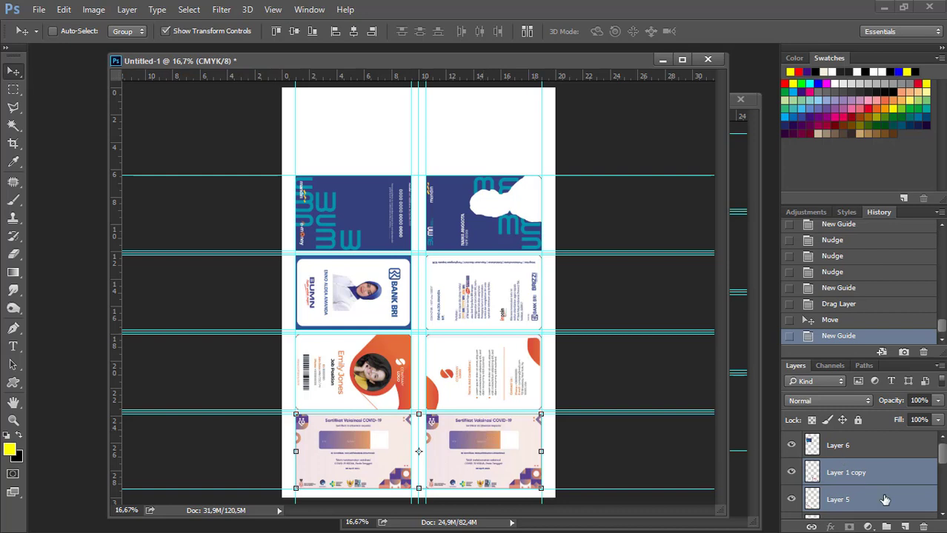
{"action": "left_click_drag", "start_coordinate": [882, 500], "coordinate": [904, 527]}
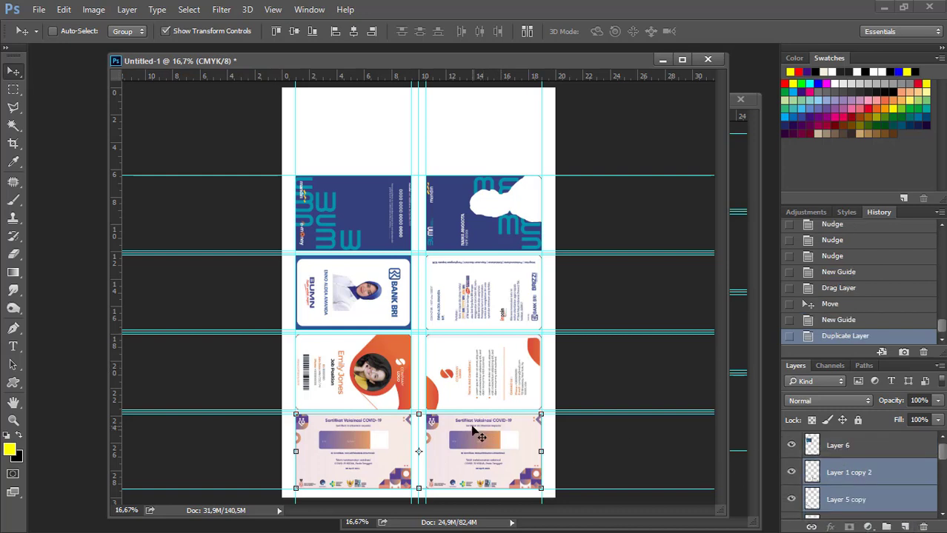
{"action": "left_click_drag", "start_coordinate": [472, 428], "coordinate": [474, 123]}
{"action": "key", "text": "Up"}
{"action": "key", "text": "Up"}
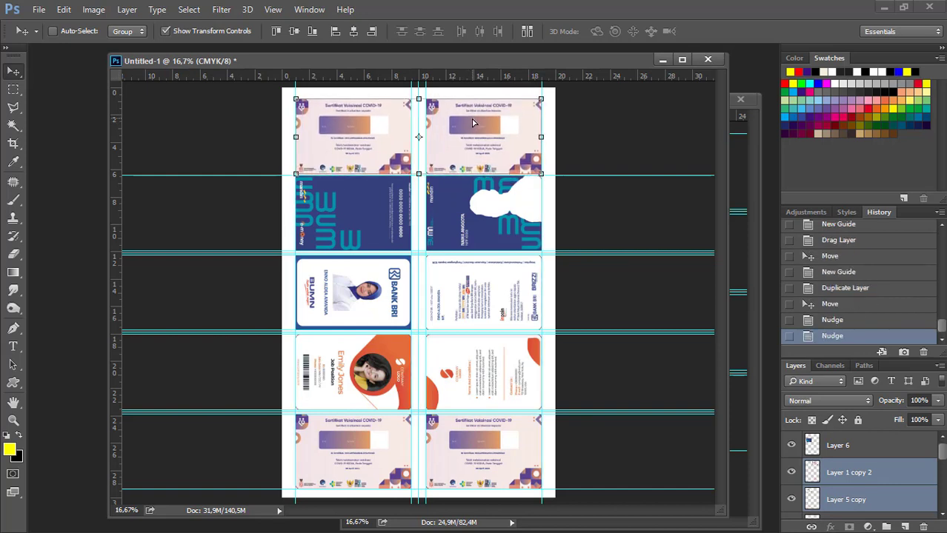
{"action": "key", "text": "Up"}
- Add horizontal guides along the top and bottom edges of the new certificate row
{"action": "left_click_drag", "start_coordinate": [451, 79], "coordinate": [453, 172]}
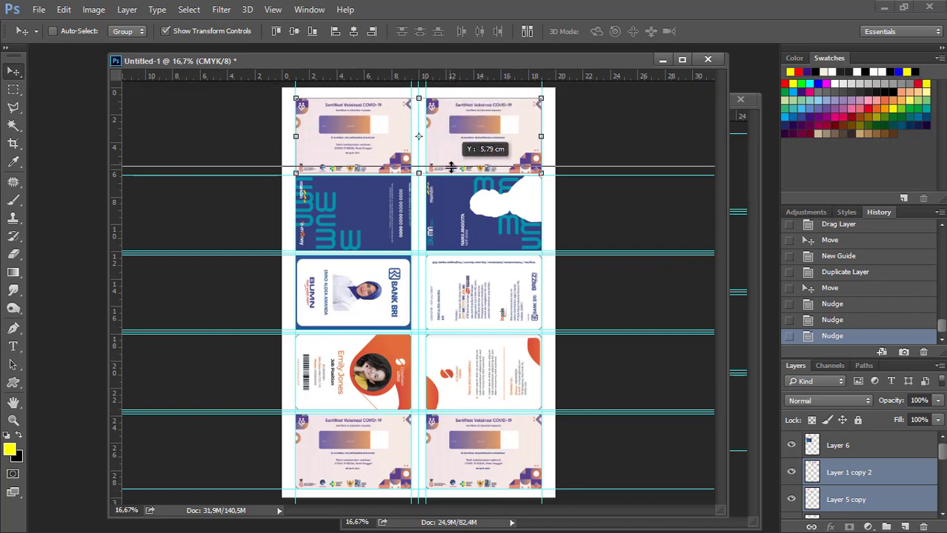
{"action": "key", "text": "Up"}
{"action": "key", "text": "Up"}
{"action": "key", "text": "Up"}
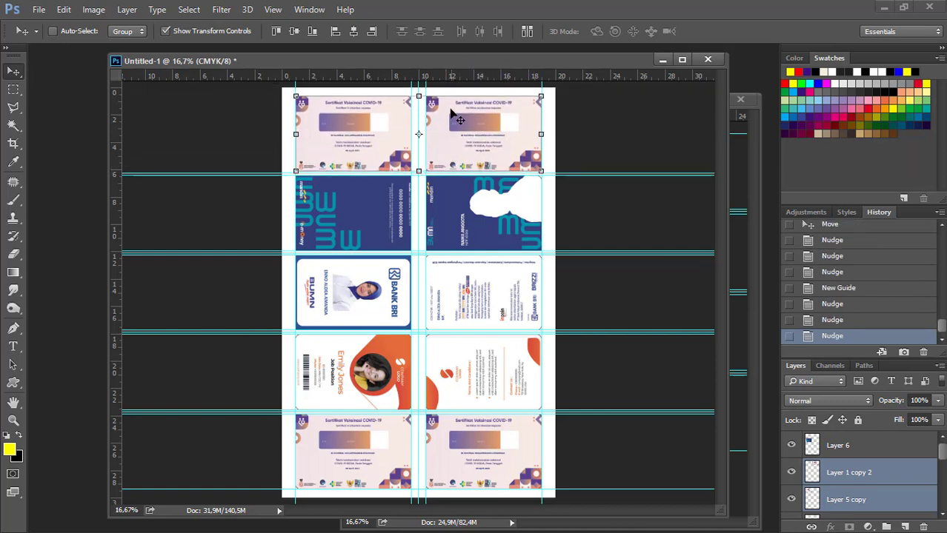
{"action": "left_click_drag", "start_coordinate": [448, 78], "coordinate": [449, 172]}
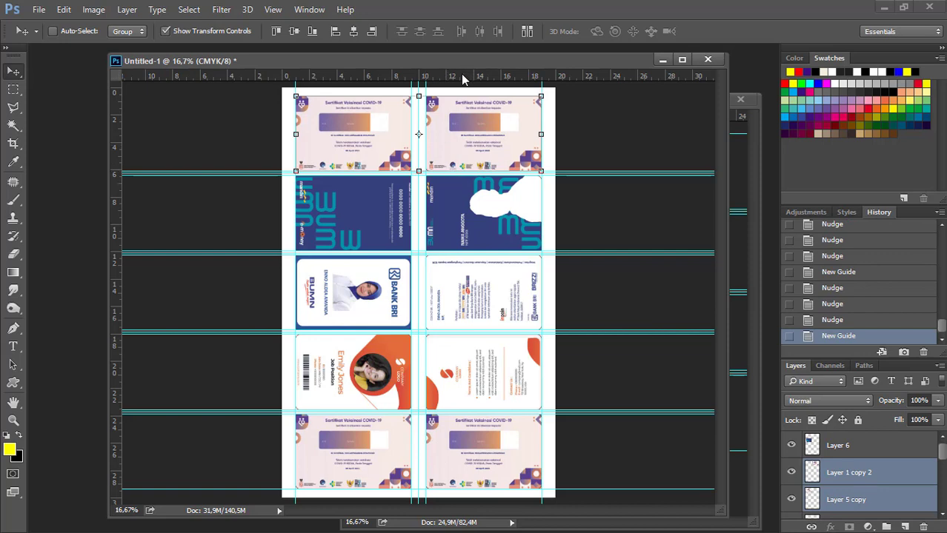
{"action": "left_click_drag", "start_coordinate": [461, 73], "coordinate": [460, 95]}
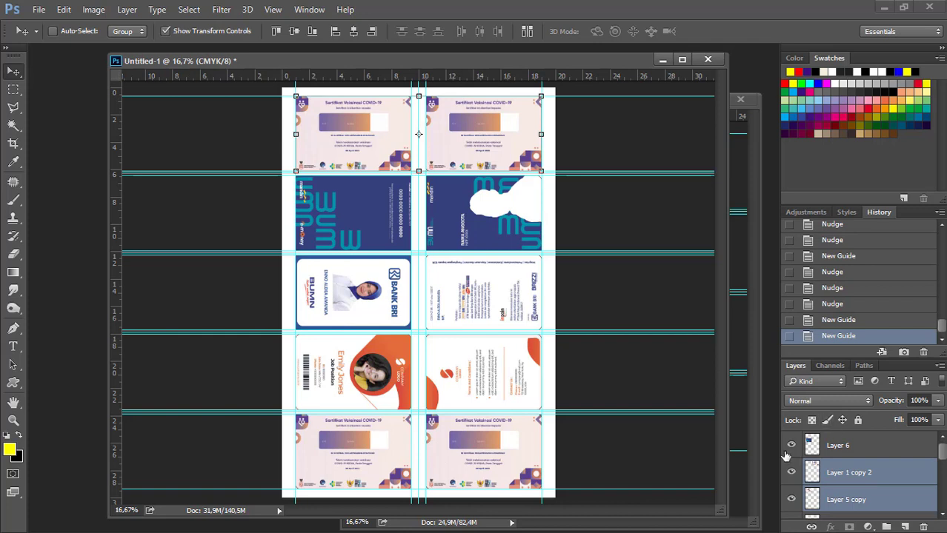
- With transform controls hidden, make a single-column marquee selection through the gap between card columns
{"action": "left_click", "coordinate": [813, 475]}
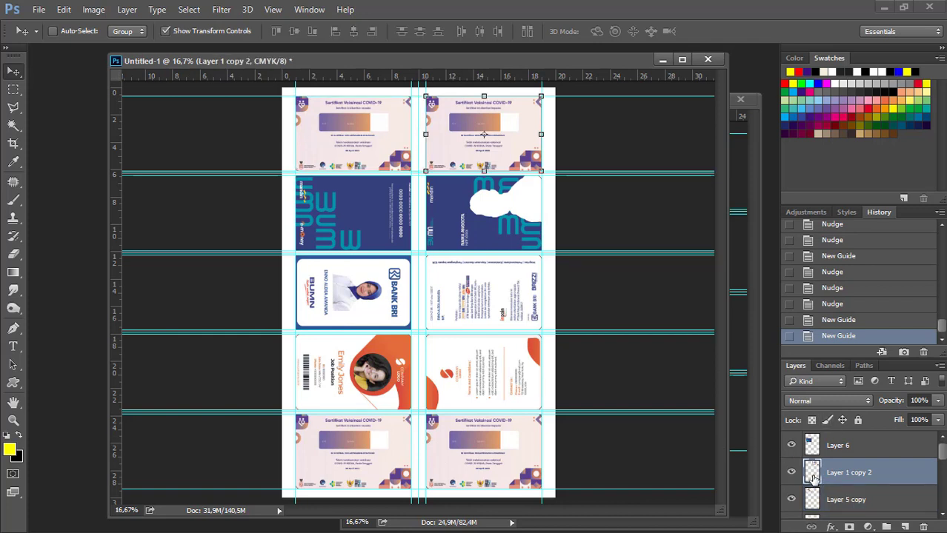
{"action": "left_click", "coordinate": [165, 32]}
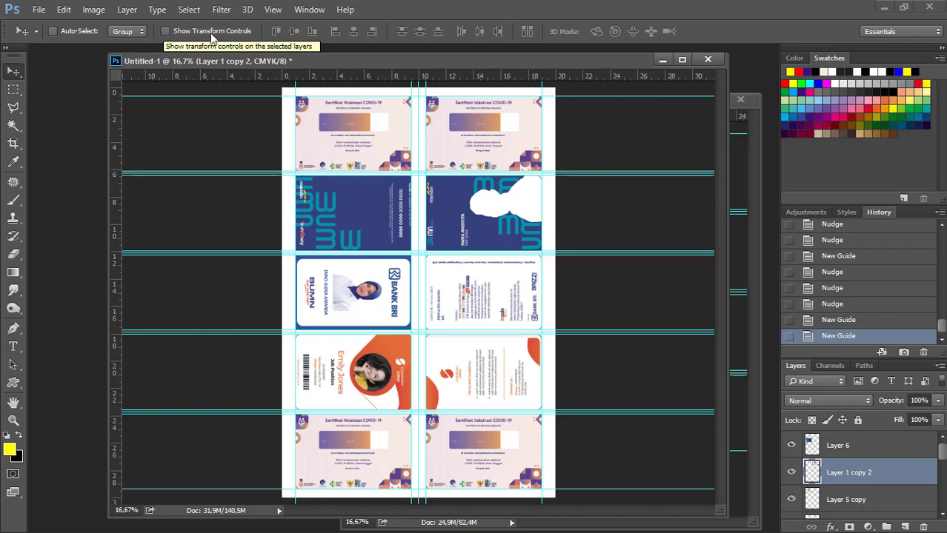
{"action": "left_click", "coordinate": [15, 90]}
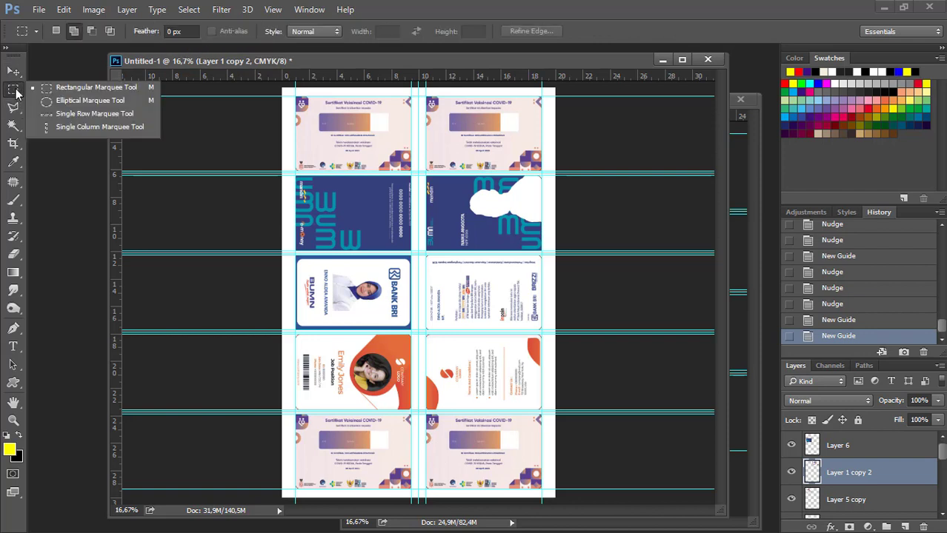
{"action": "left_click", "coordinate": [51, 129]}
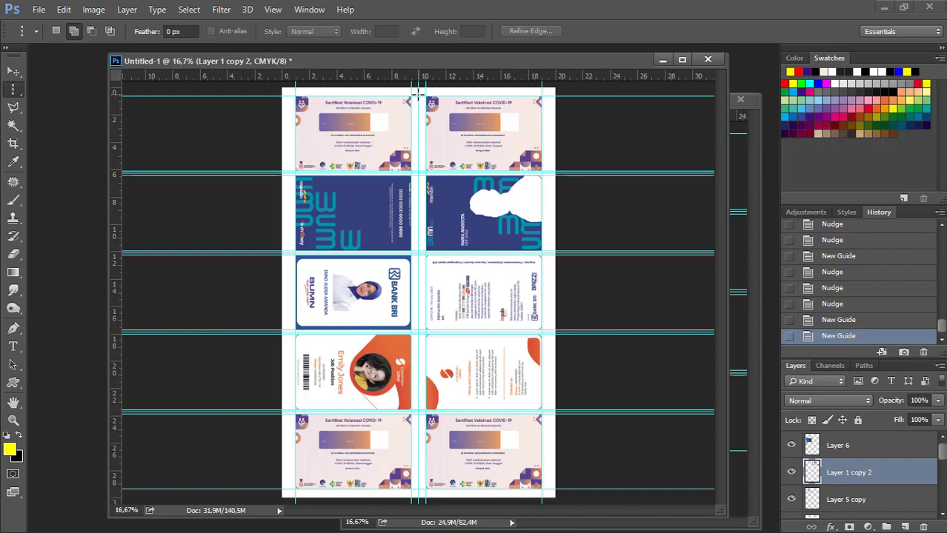
{"action": "left_click", "coordinate": [418, 93]}
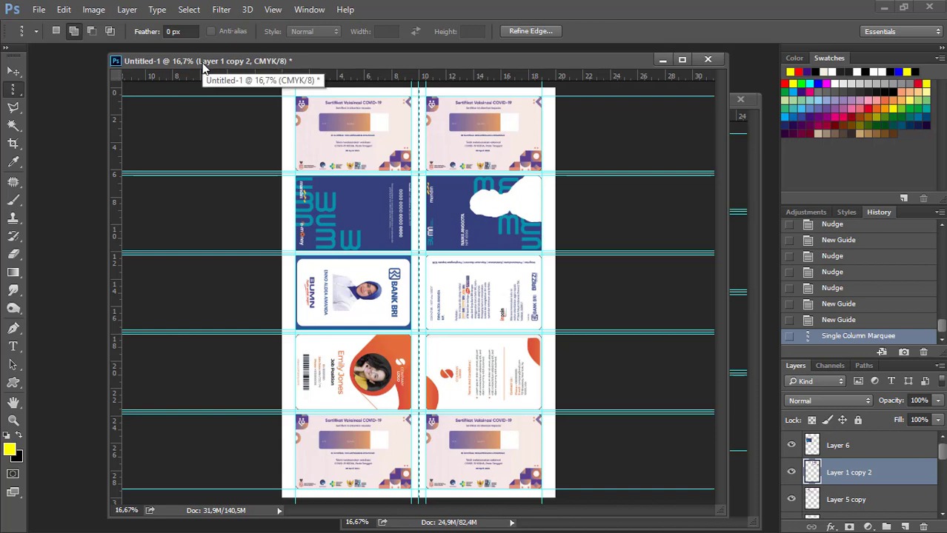
{"action": "left_click", "coordinate": [64, 10]}
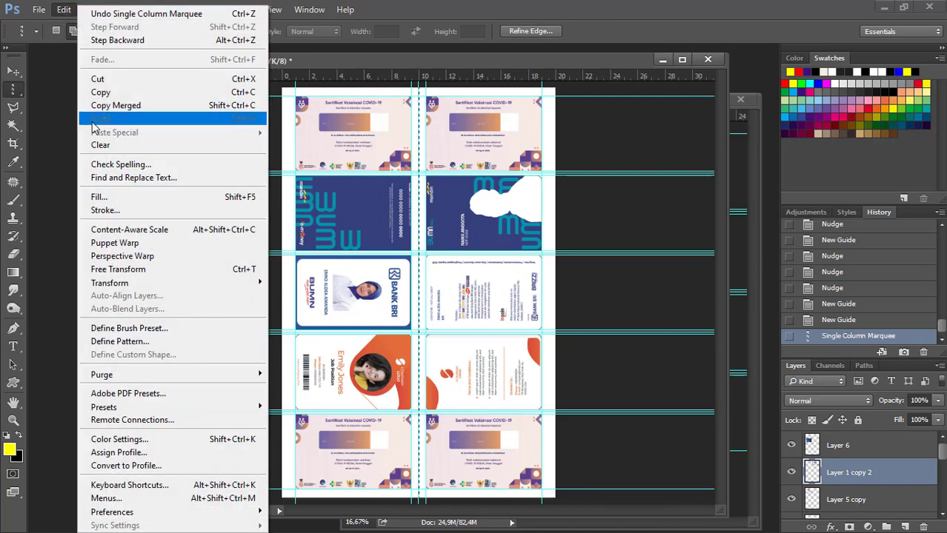
- Stroke the column selection 5 px wide in pure blue (0000ff)
{"action": "left_click", "coordinate": [123, 211]}
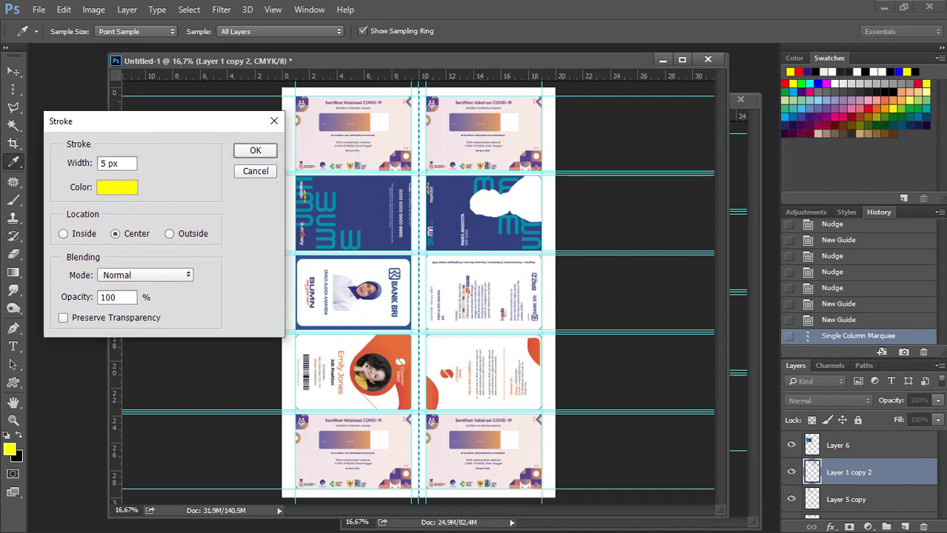
{"action": "left_click", "coordinate": [116, 187]}
{"action": "left_click_drag", "start_coordinate": [920, 208], "coordinate": [355, 211]}
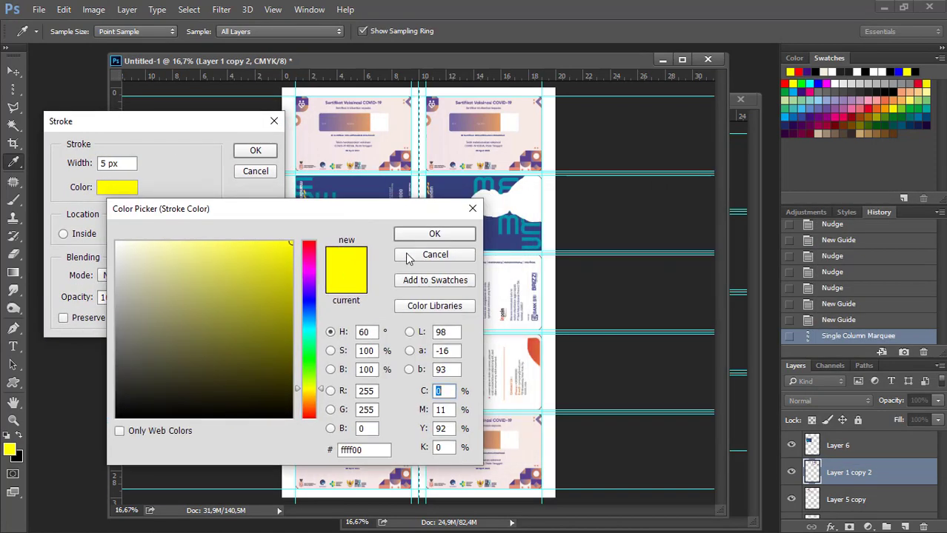
{"action": "left_click", "coordinate": [821, 78]}
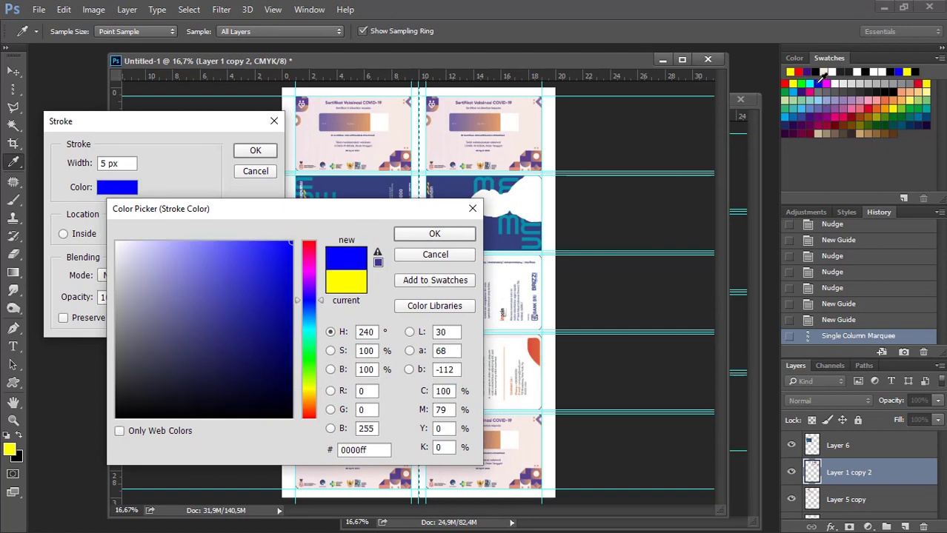
{"action": "left_click", "coordinate": [415, 236]}
{"action": "left_click", "coordinate": [250, 151]}
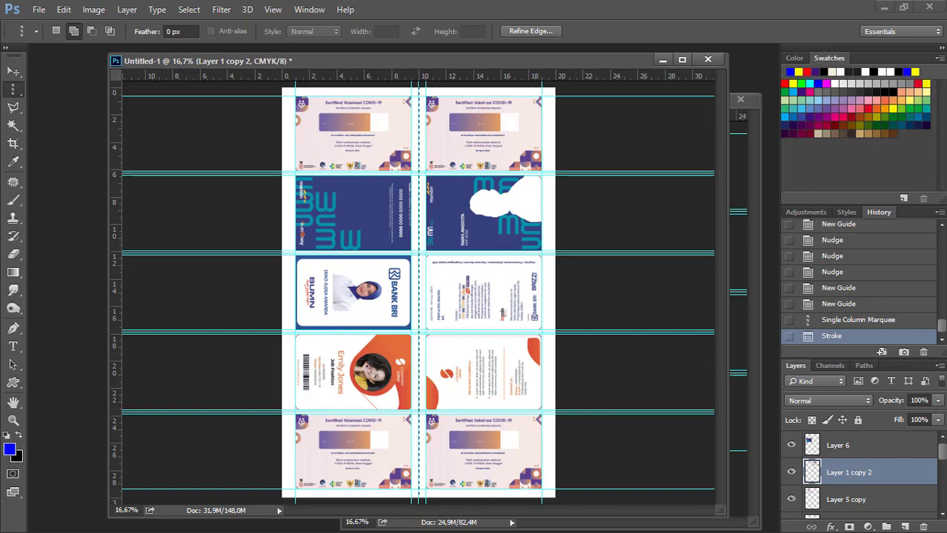
- Undo the trial stroke and add a new empty layer above Layer 6
{"action": "left_click", "coordinate": [830, 321]}
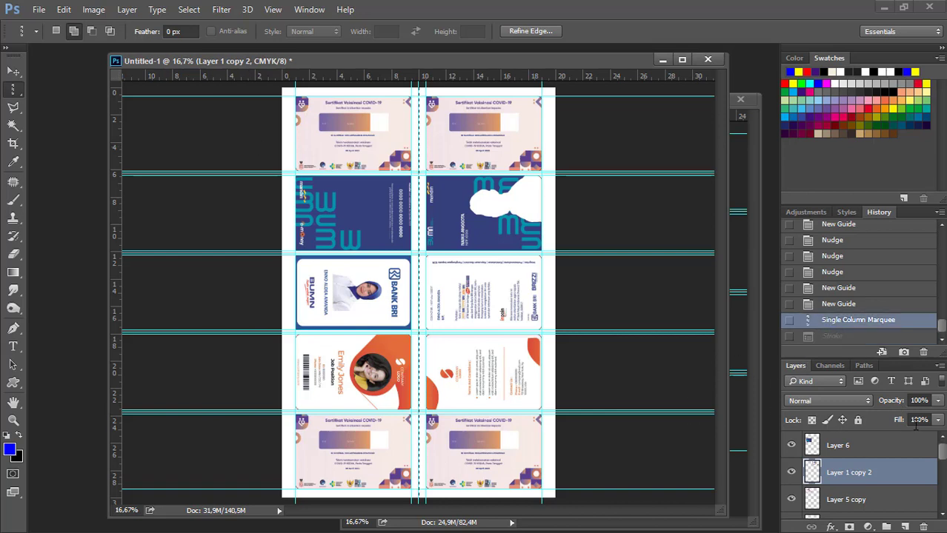
{"action": "left_click", "coordinate": [912, 449]}
{"action": "left_click", "coordinate": [904, 527]}
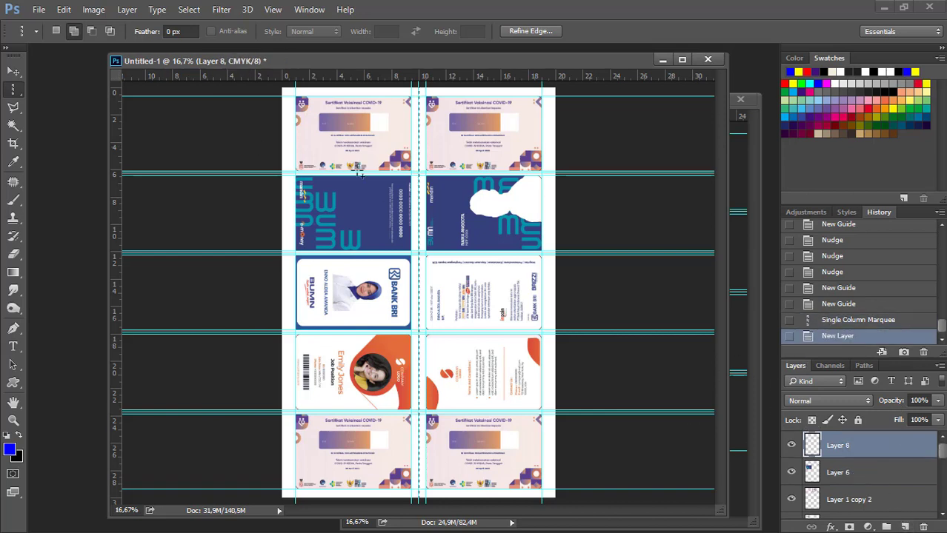
- Stroke the column selection at 7 px width on the new layer, then deselect
{"action": "left_click", "coordinate": [63, 10]}
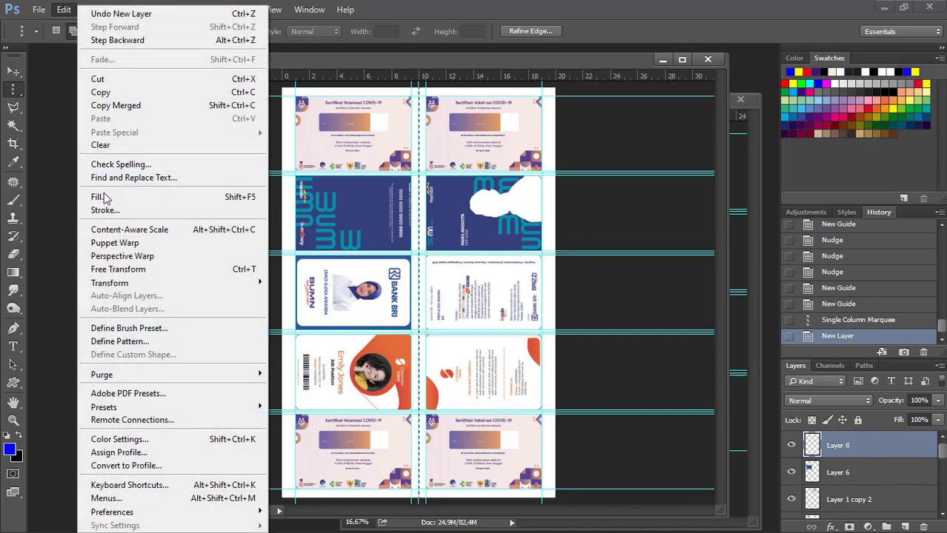
{"action": "left_click", "coordinate": [104, 211]}
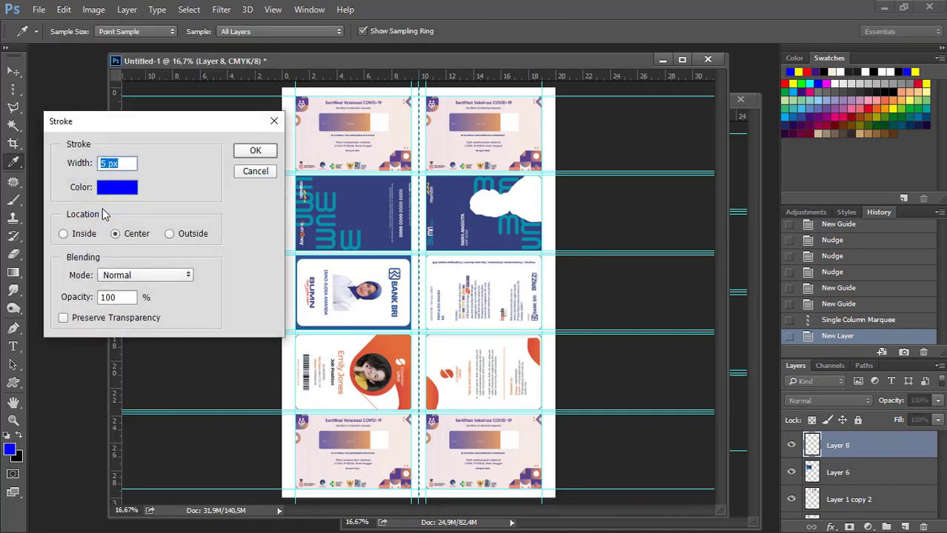
{"action": "type", "text": "7"}
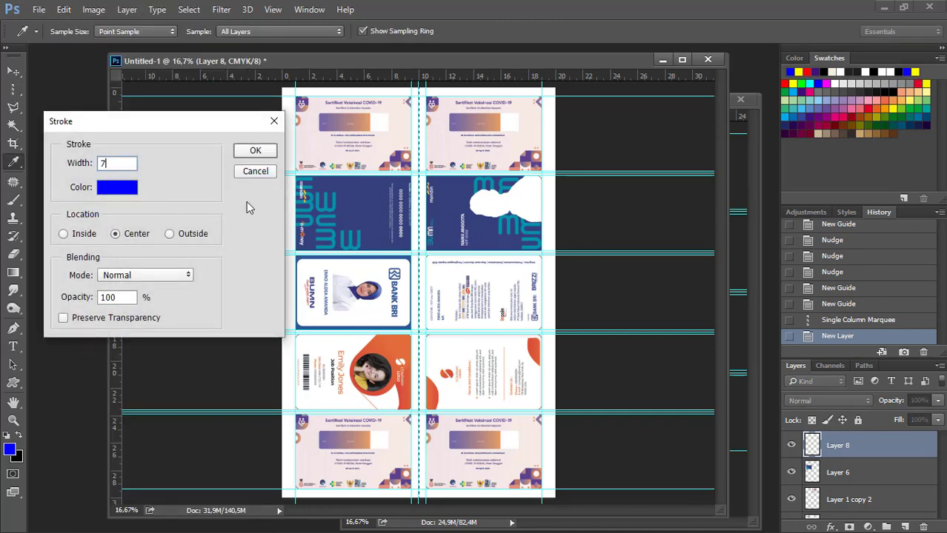
{"action": "left_click", "coordinate": [252, 158]}
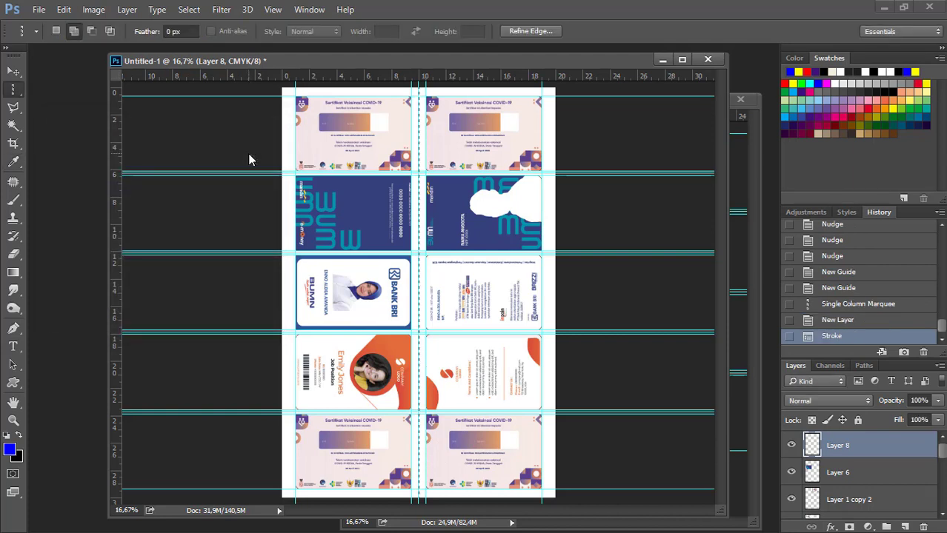
{"action": "key", "text": "ctrl+d"}
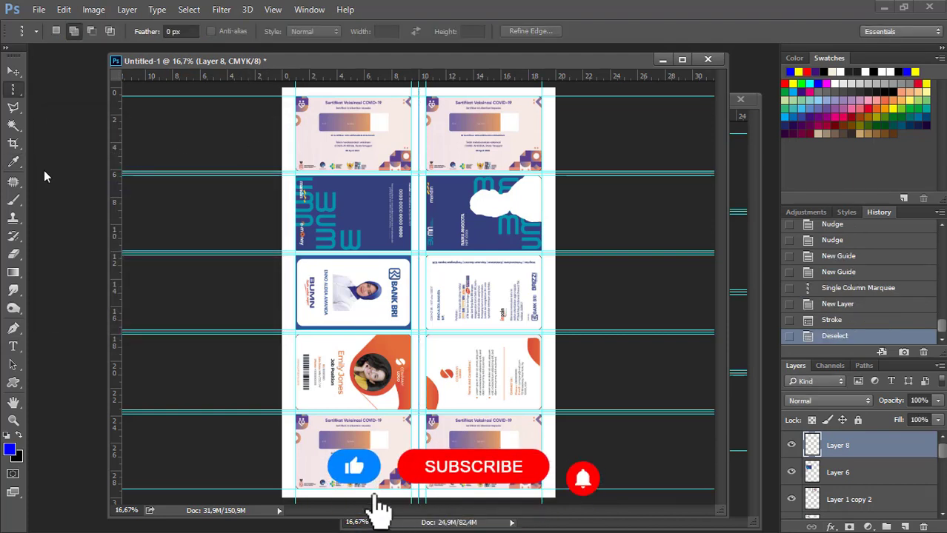
- Save the sheet as 'template kartu vaksin photoshop.psd' in Photoshop format with maximum compatibility
{"action": "left_click", "coordinate": [38, 10]}
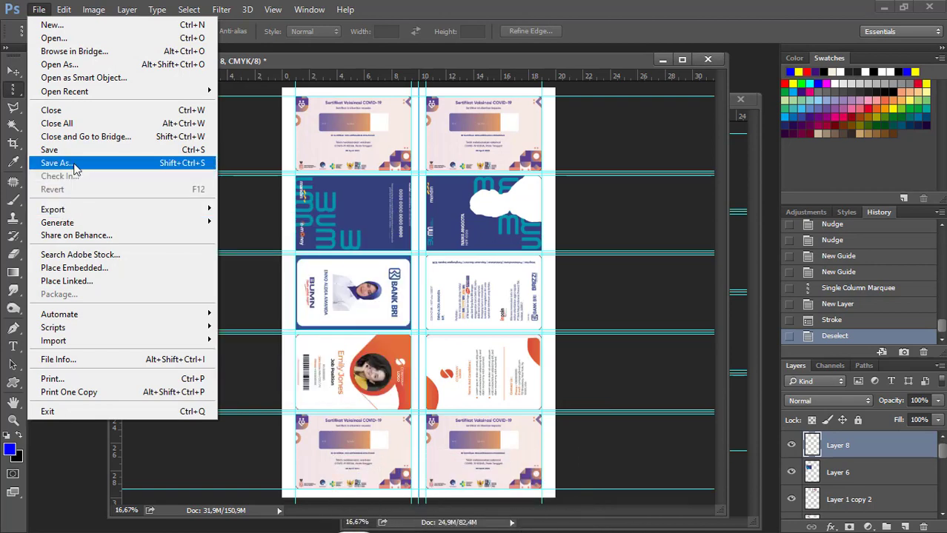
{"action": "left_click", "coordinate": [59, 163]}
{"action": "left_click", "coordinate": [145, 341]}
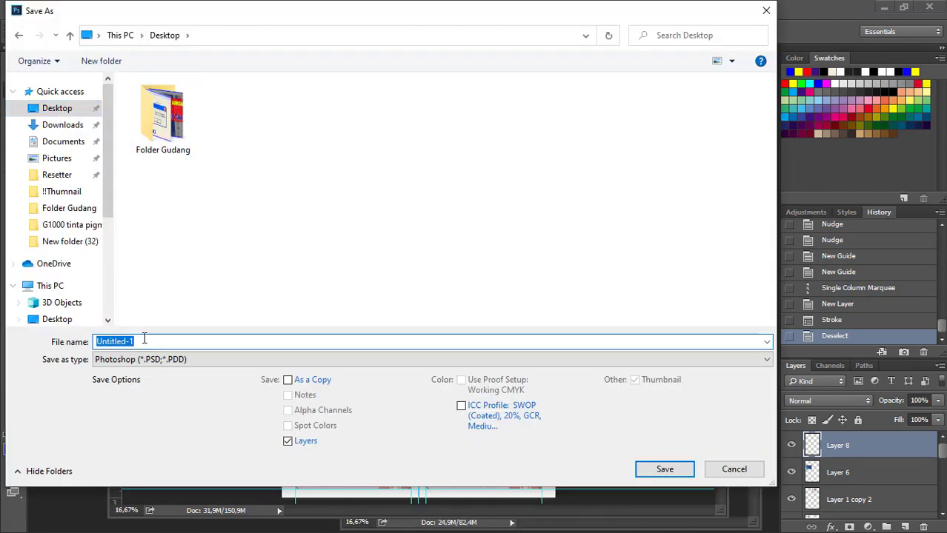
{"action": "type", "text": "template kartu vaksin photoshop"}
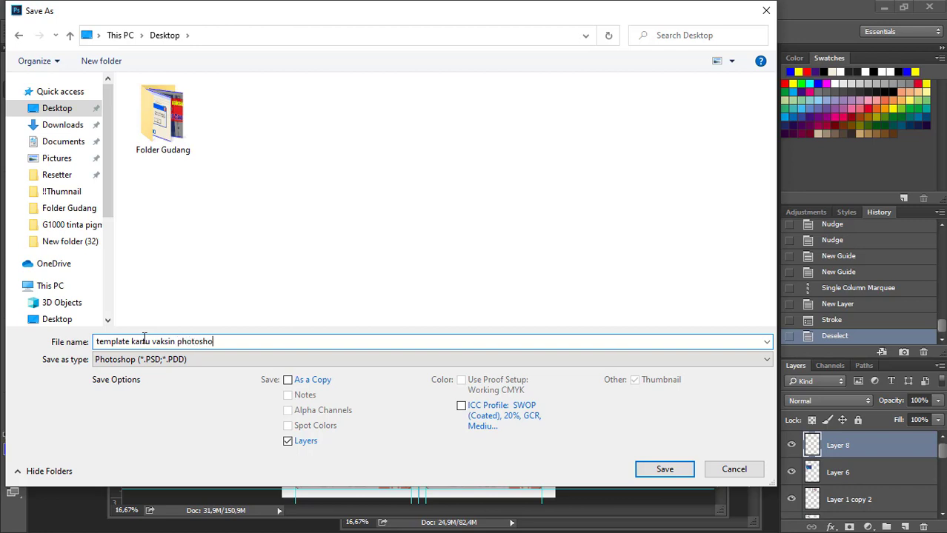
{"action": "left_click", "coordinate": [682, 473]}
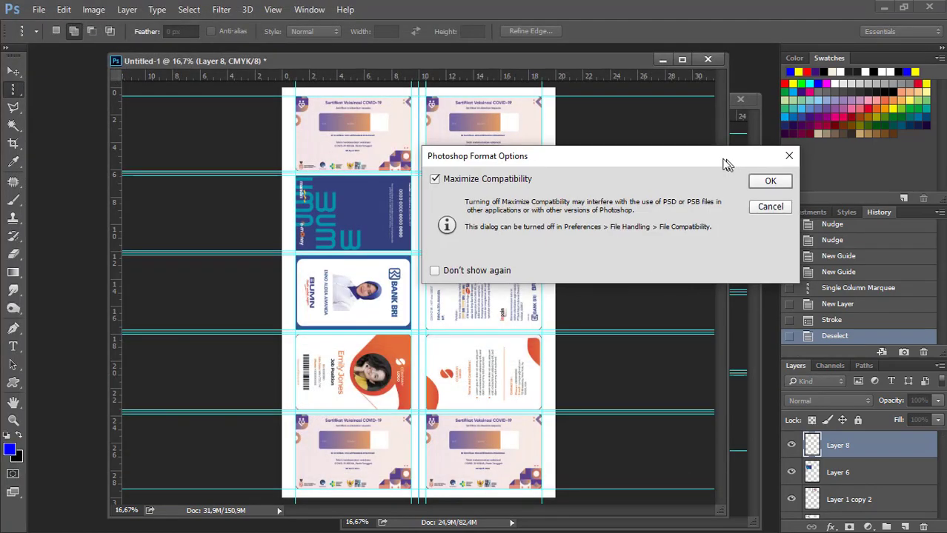
{"action": "left_click", "coordinate": [754, 179]}
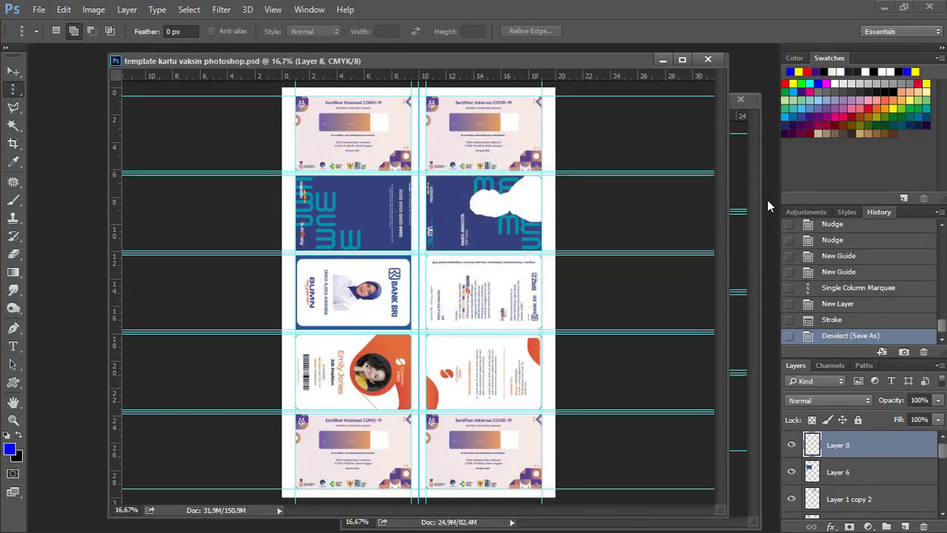